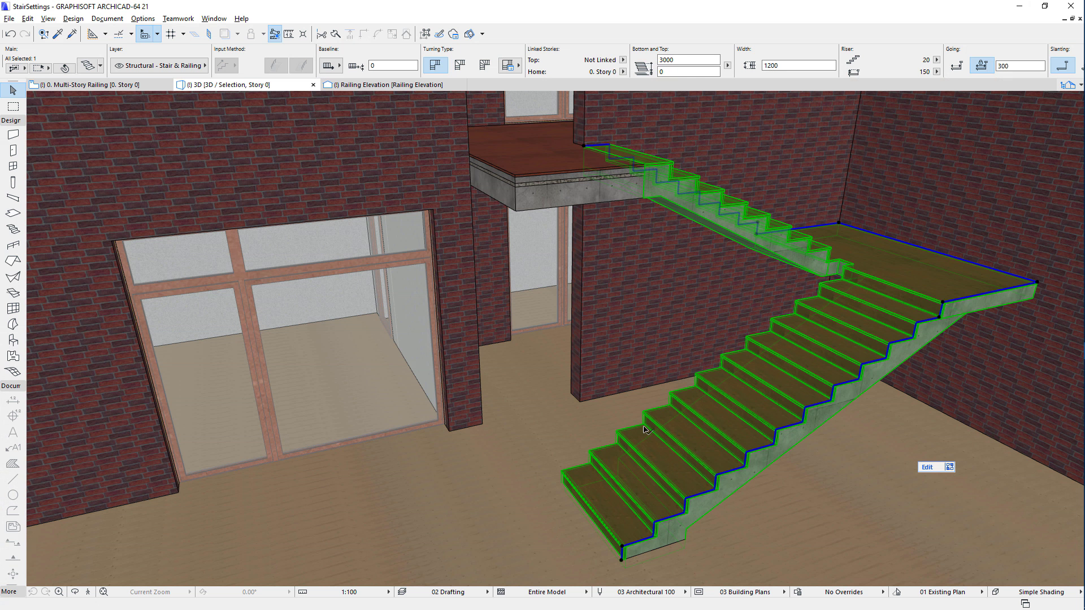
Open the selected stair's settings and review its monolithic flight and landing structure options
left_click(88, 66)
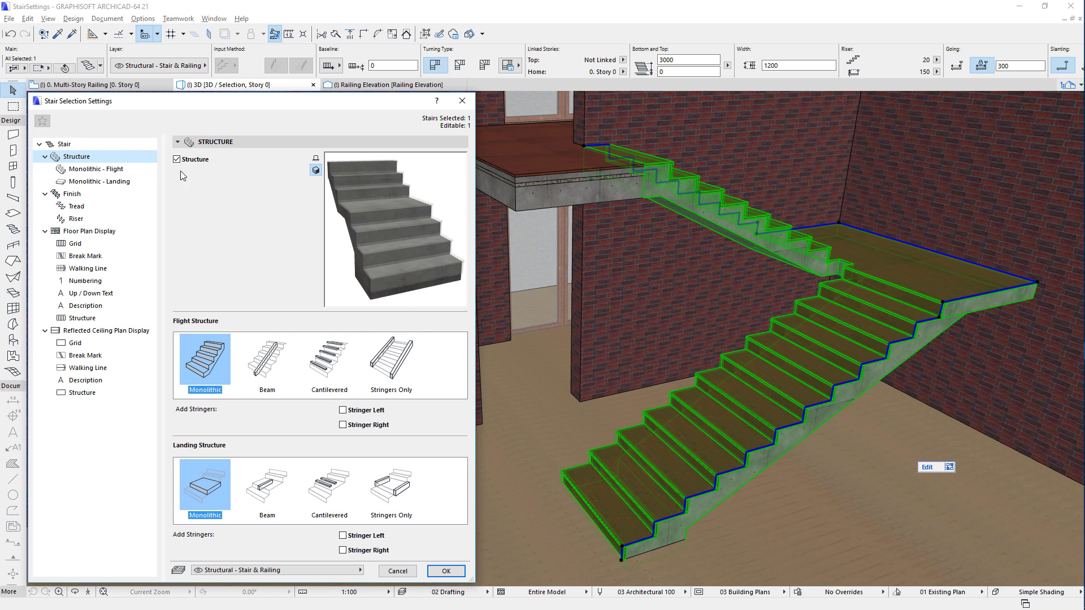
left_click(138, 173)
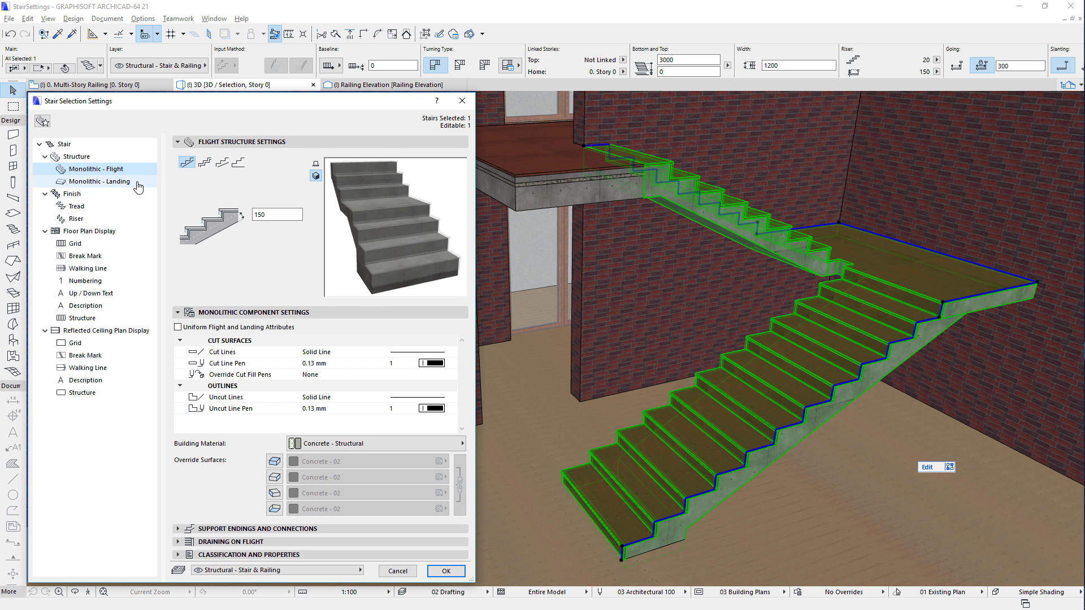
left_click(139, 186)
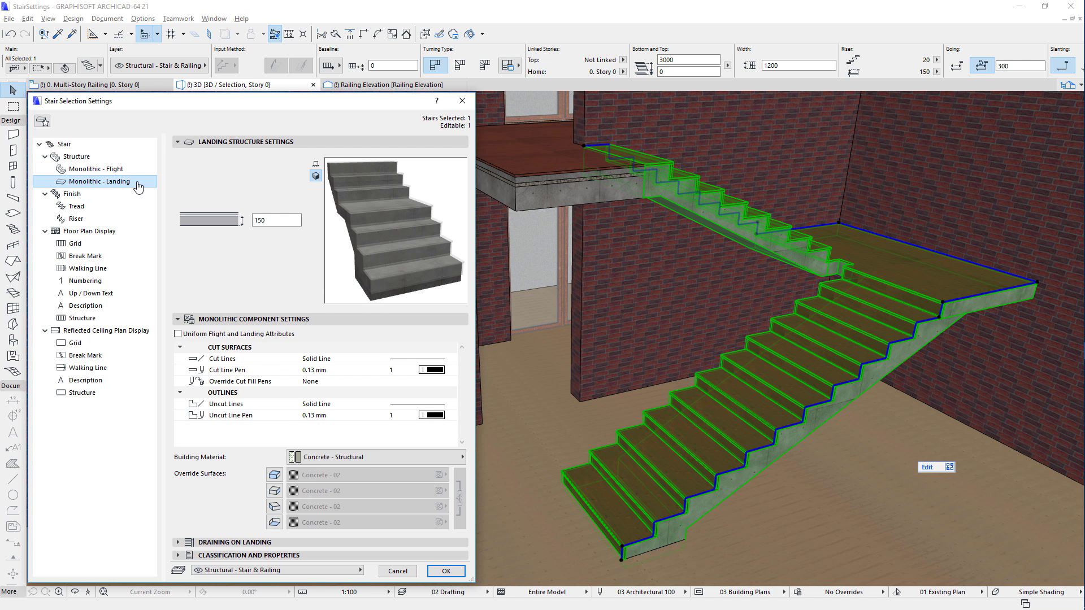
Turn the stair's structure off and on again in the general structure settings
double_click(139, 158)
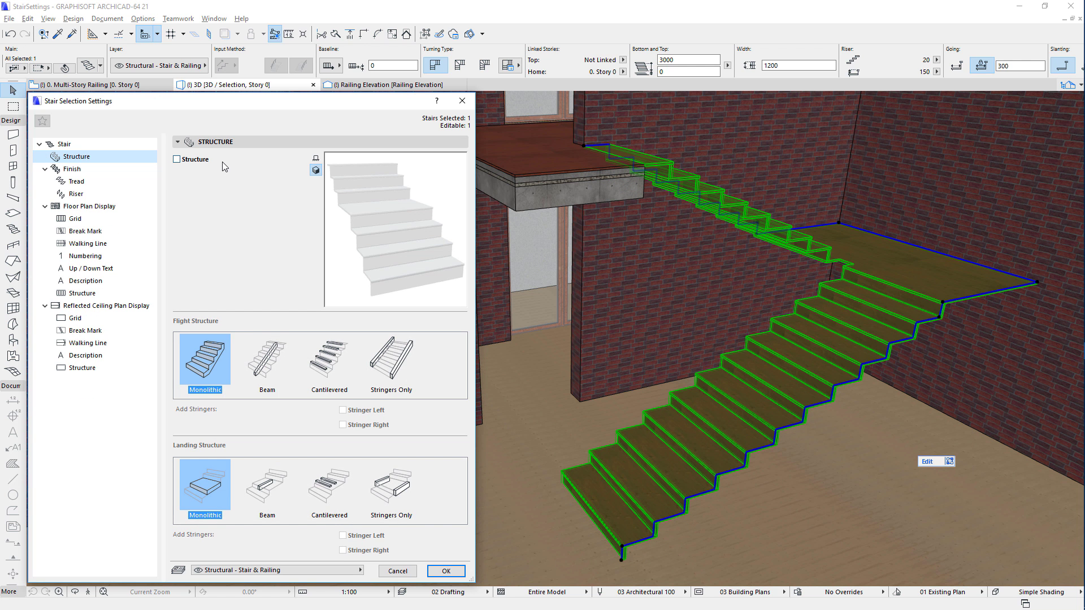
left_click(219, 161)
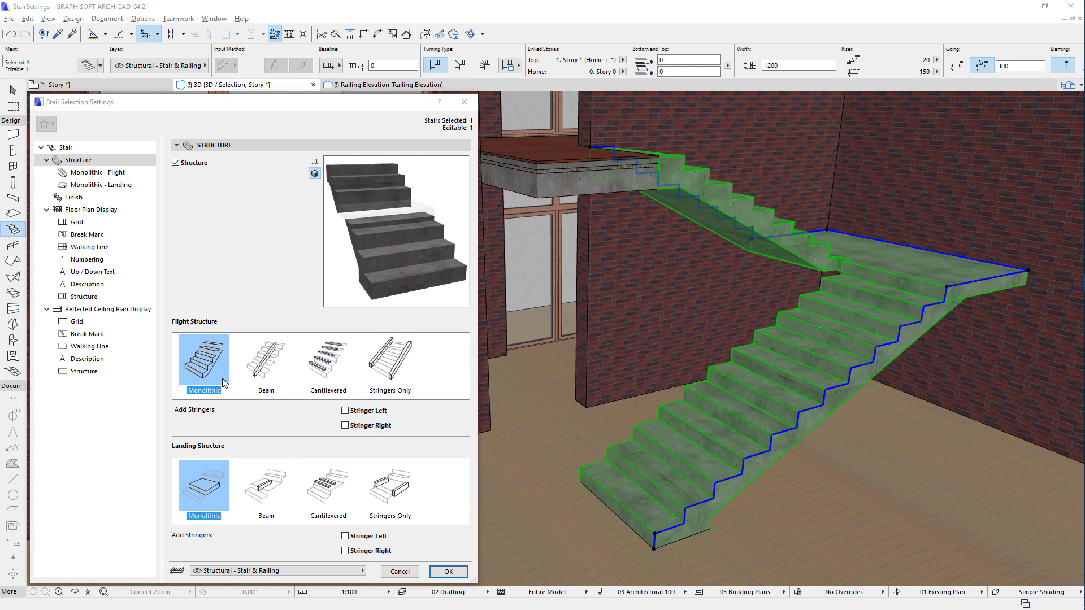
Try the Beam, Cantilevered and Stringers Only types for the stair's flight structure
left_click(285, 383)
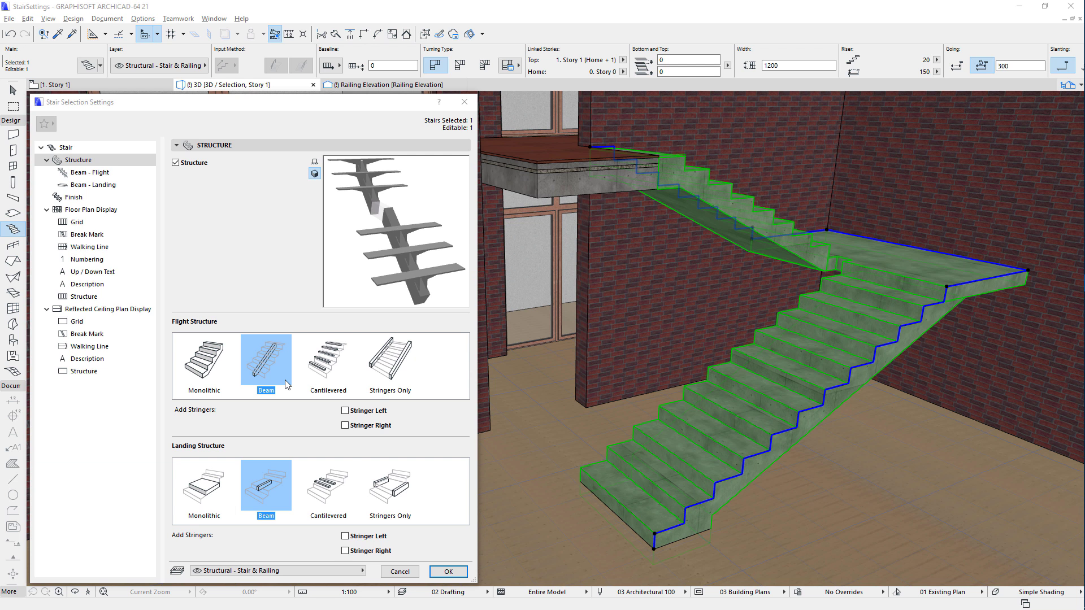
left_click(348, 384)
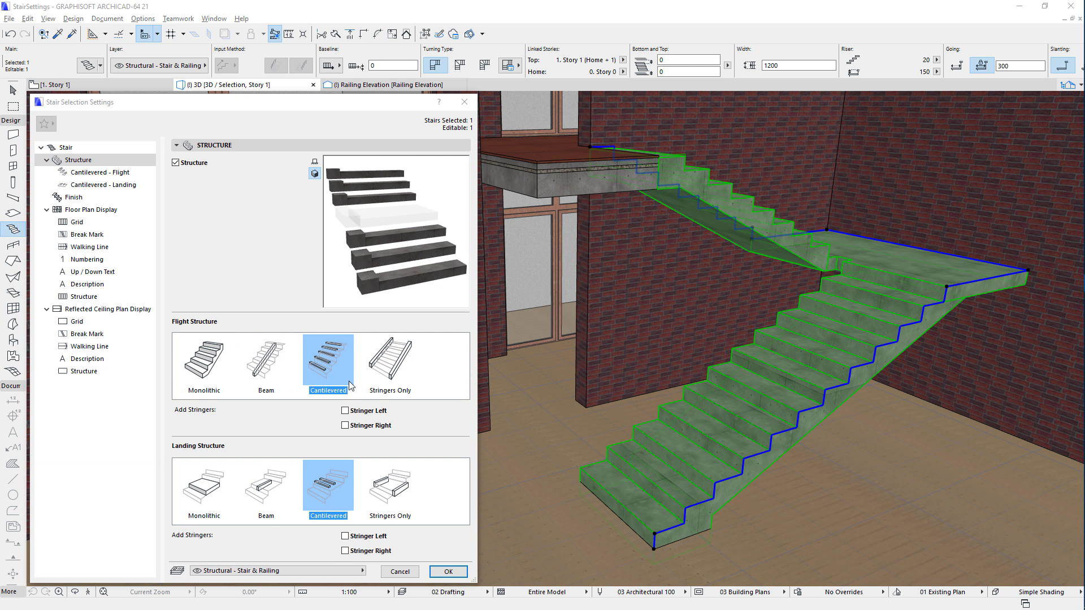
left_click(410, 384)
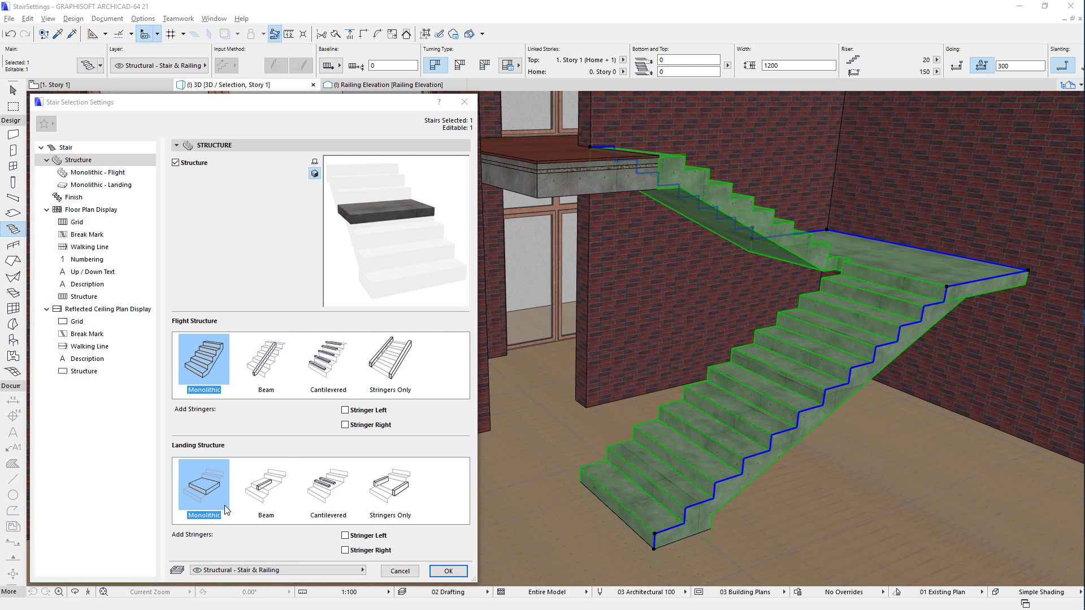
Try the Beam, Cantilevered and Stringers Only types for the stair's landing structure
left_click(286, 508)
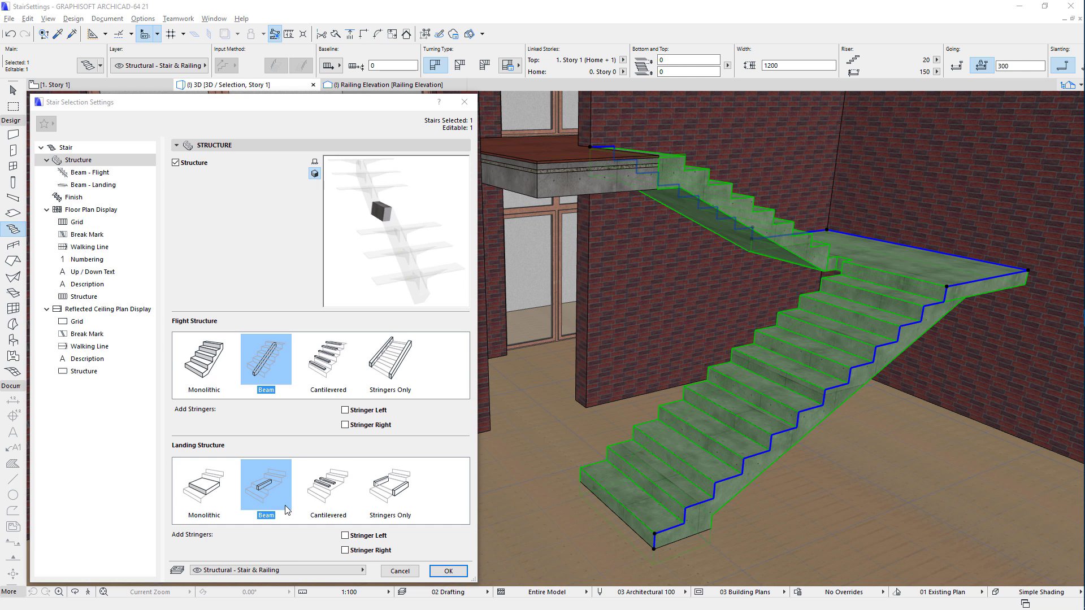
left_click(339, 498)
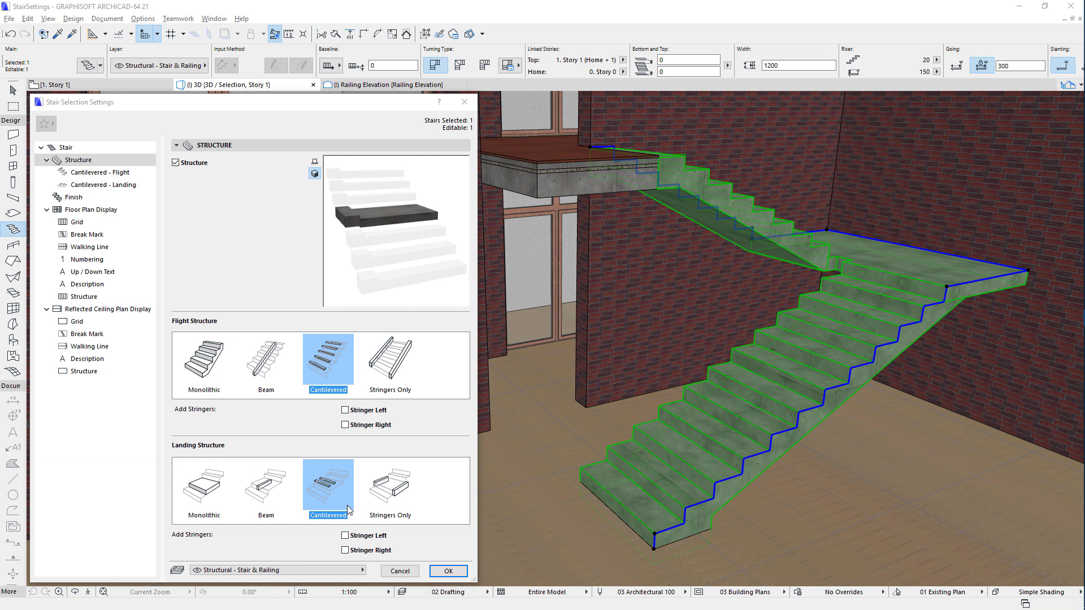
left_click(404, 497)
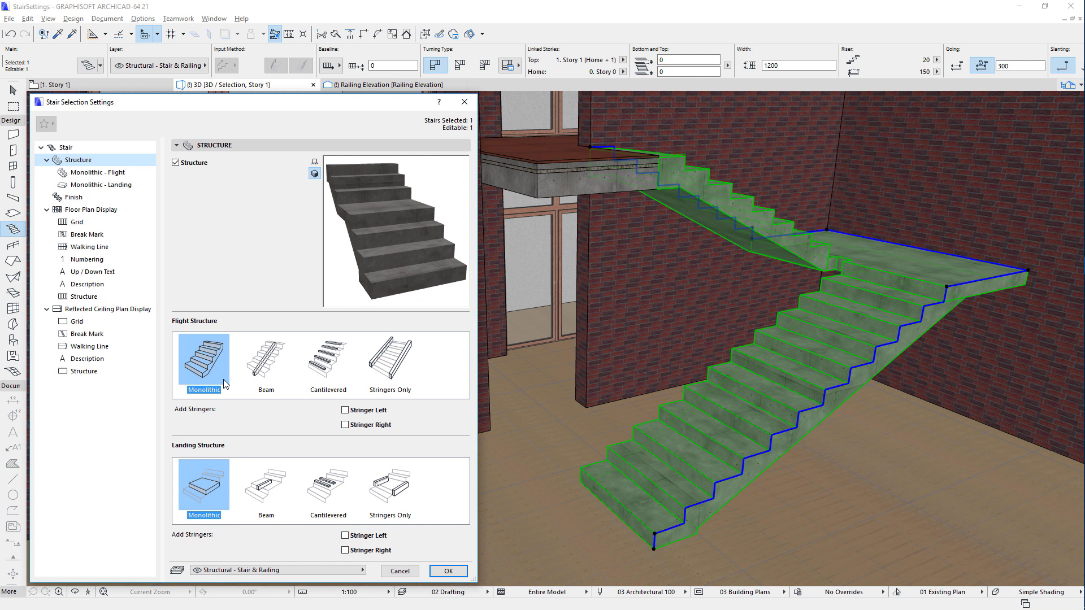
Examine the monolithic flight's thickness parameters for the smooth and stepped support shapes
left_click(140, 177)
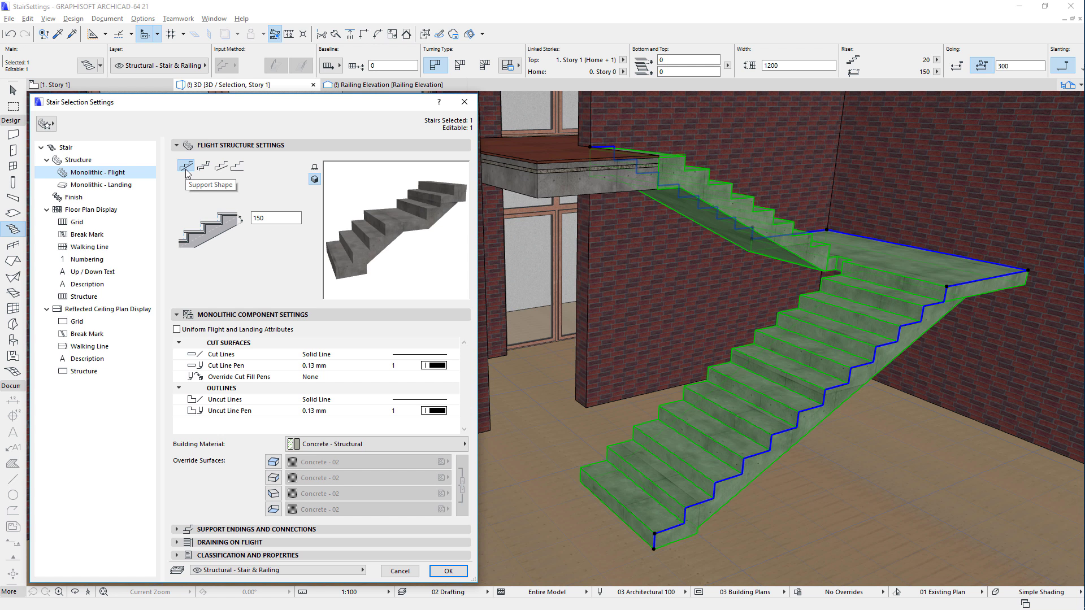
left_click(292, 218)
double_click(292, 218)
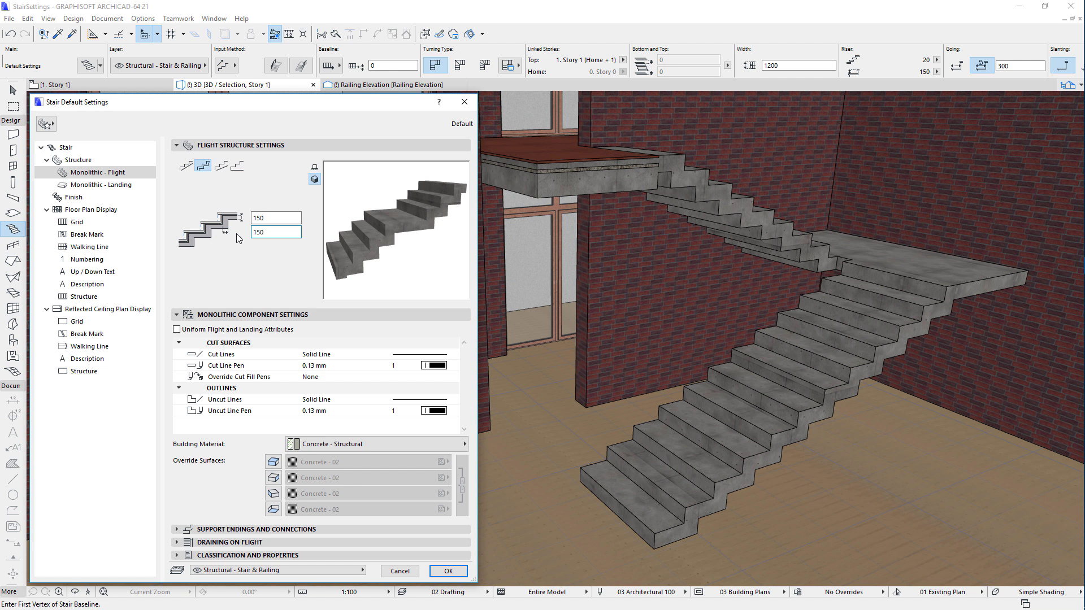
double_click(287, 218)
double_click(287, 229)
Try the third and fourth support shapes for the monolithic flight and inspect their dimension parameters
left_click(221, 166)
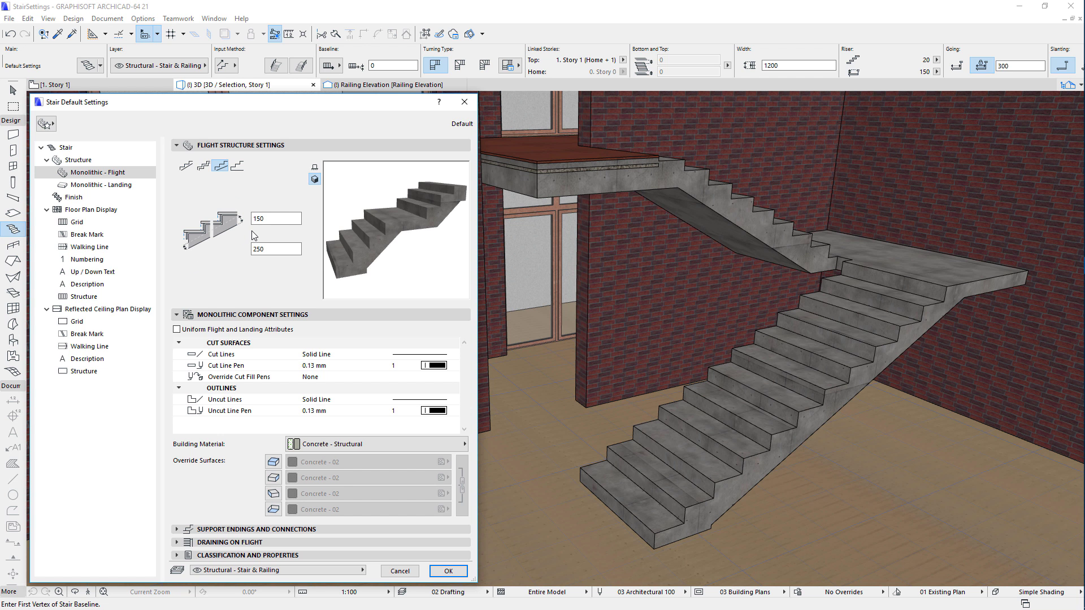
double_click(278, 219)
double_click(276, 248)
left_click(238, 166)
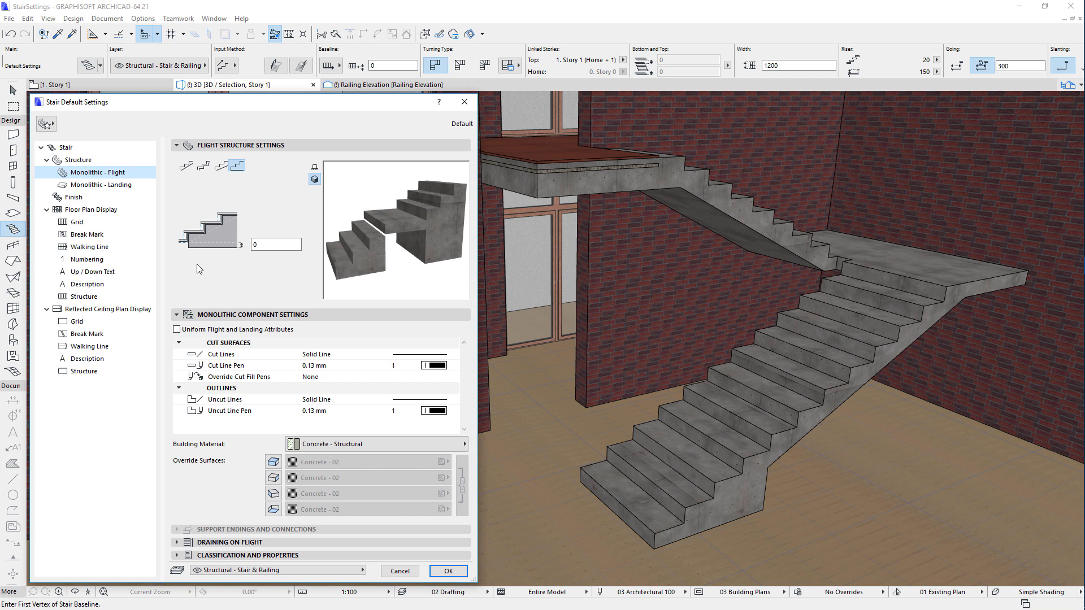
double_click(283, 244)
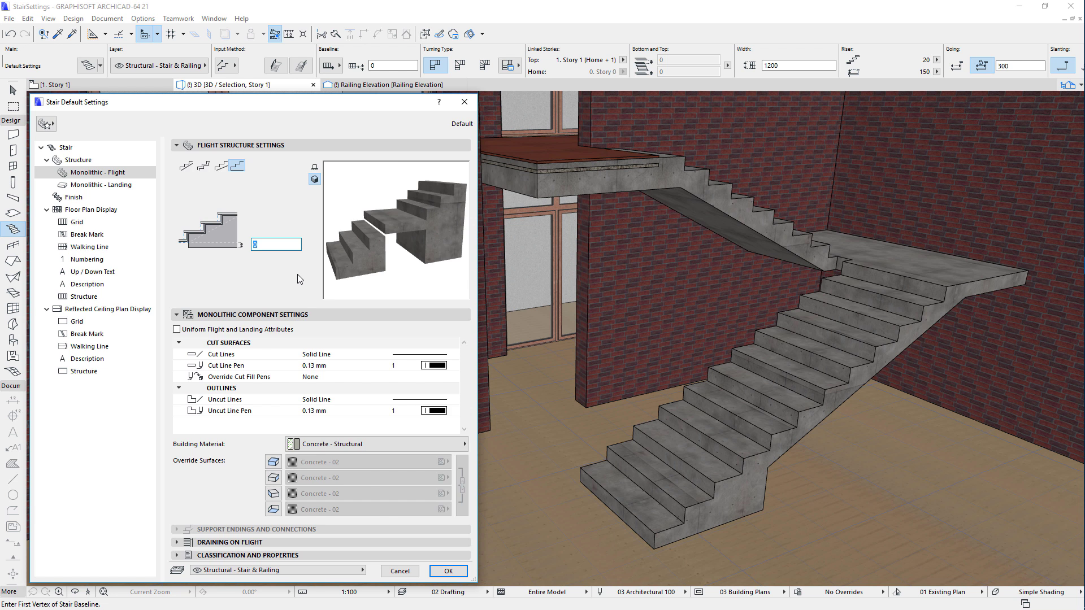
Examine the monolithic landing's thickness parameter and compare the landing settings with the flight settings
left_click(78, 160)
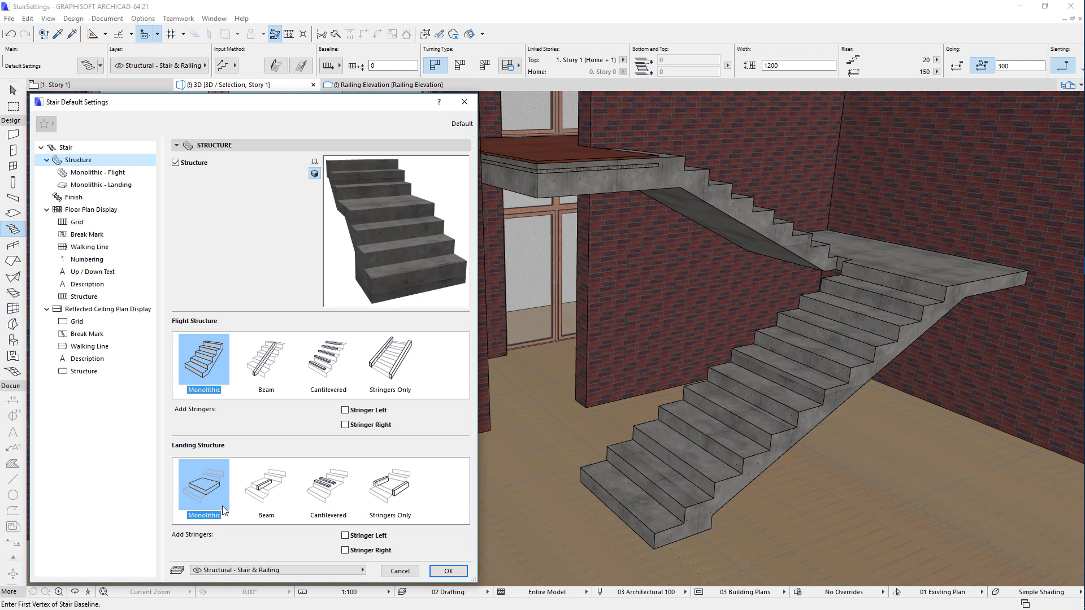
left_click(142, 194)
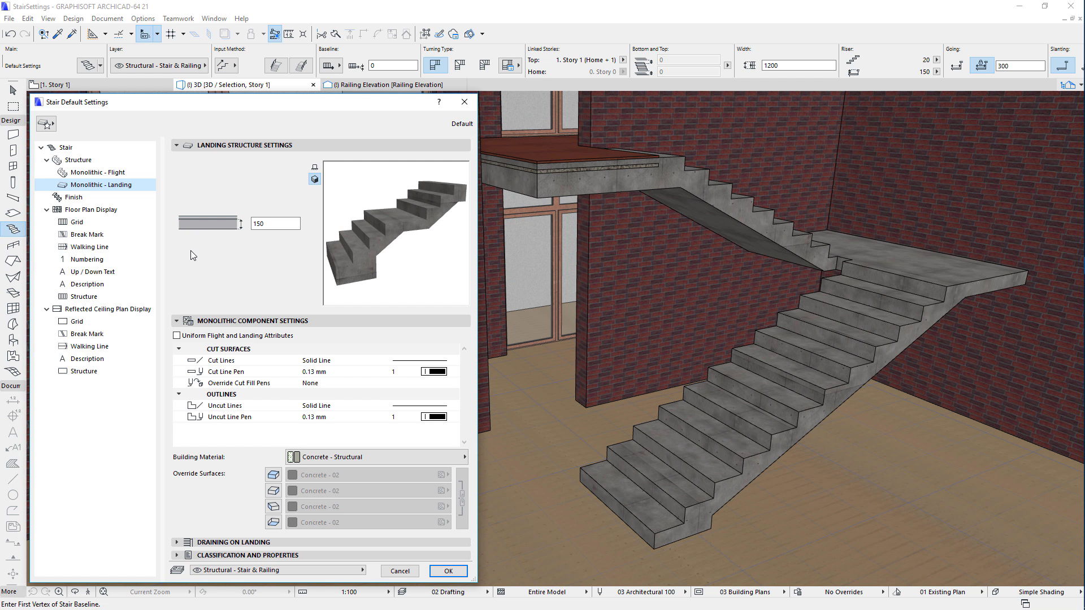
double_click(278, 225)
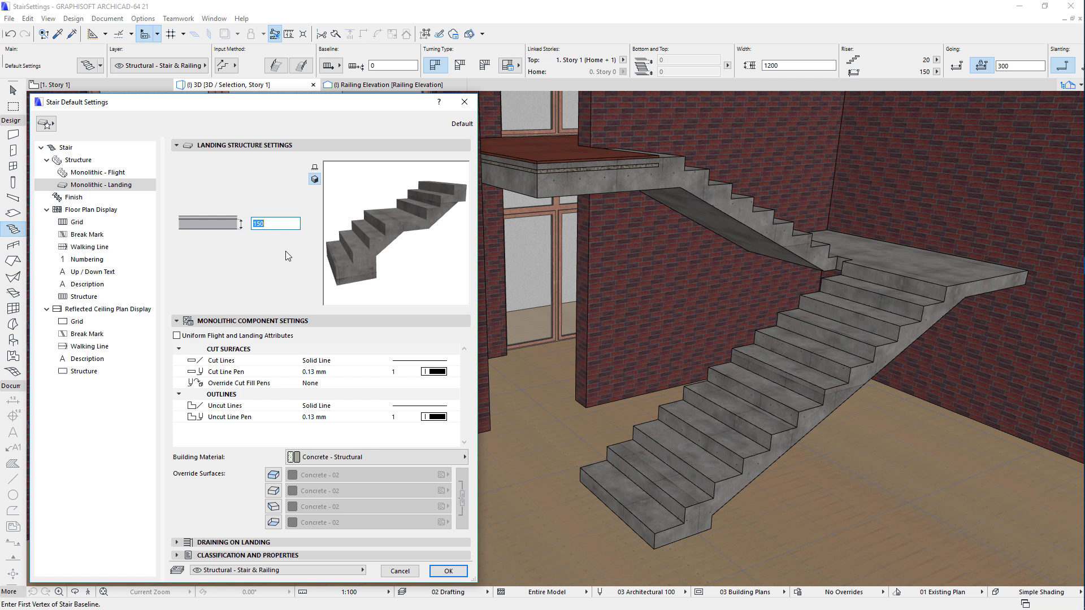
left_click(142, 174)
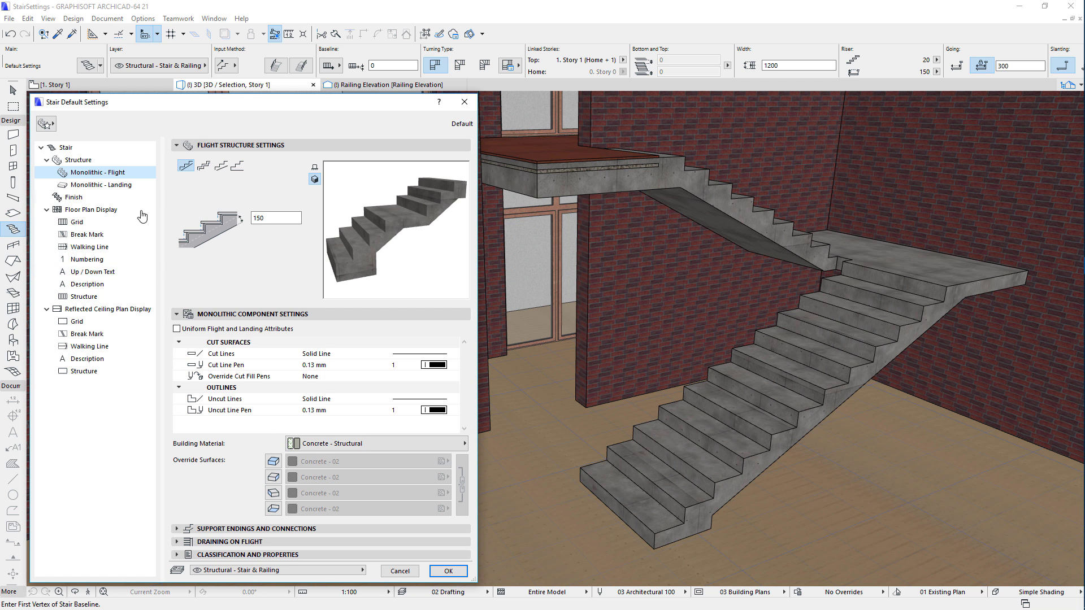
left_click(140, 190)
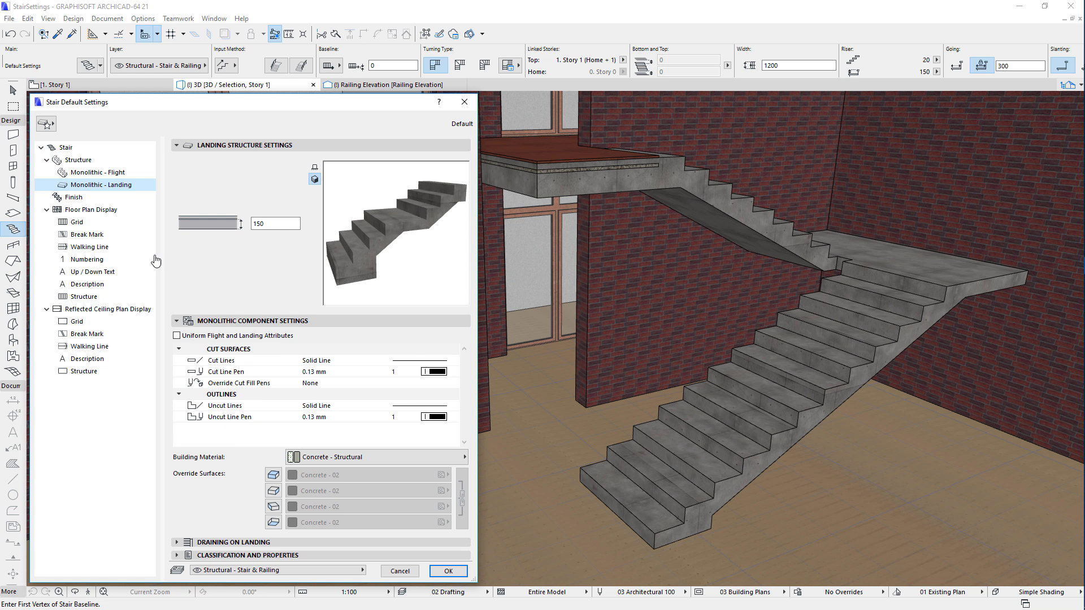
left_click(132, 174)
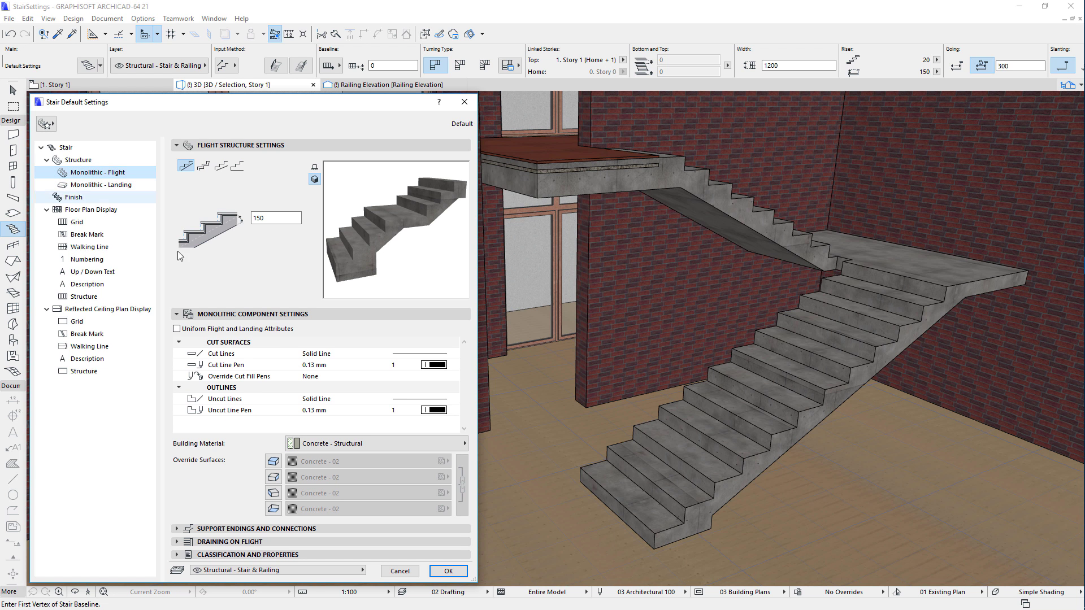
Enable uniform flight and landing attributes, set the cut and uncut line pens to 161, and check the landing's attributes
left_click(246, 331)
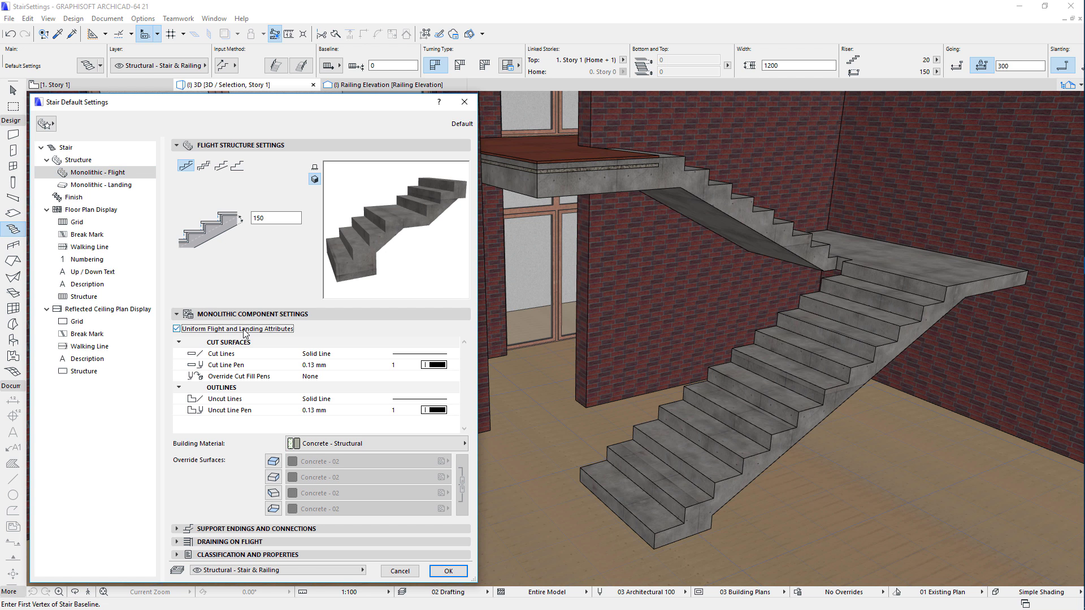
left_click(454, 365)
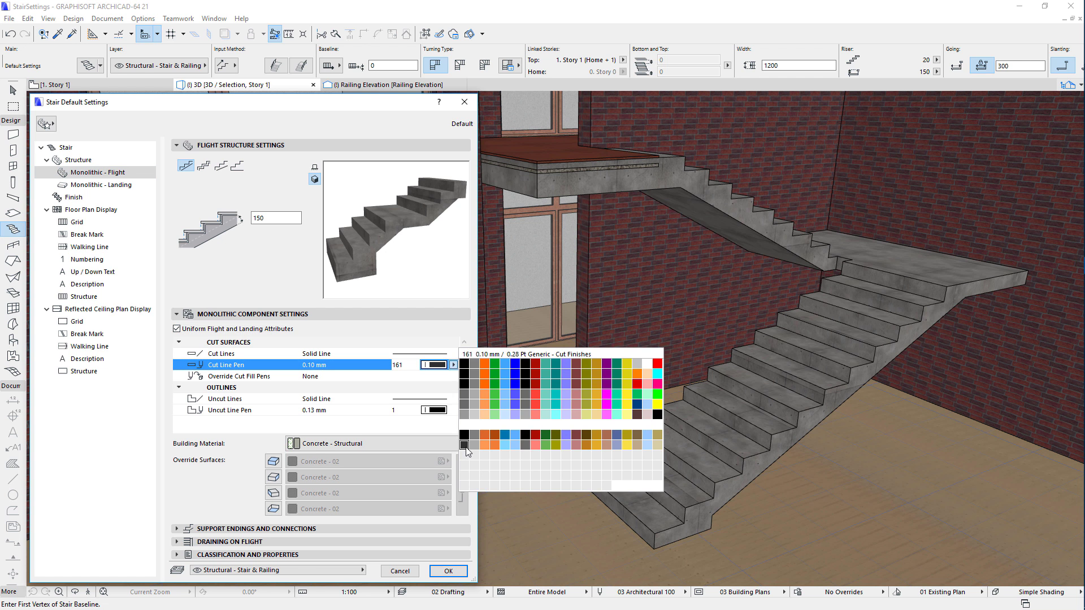
left_click(464, 446)
left_click(453, 410)
left_click(463, 489)
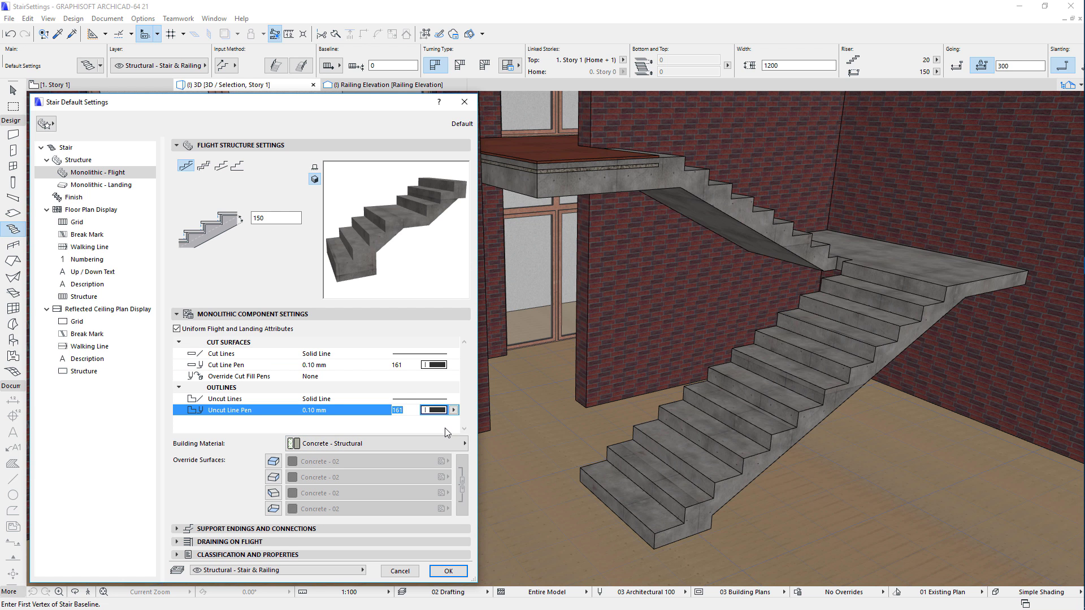
left_click(101, 185)
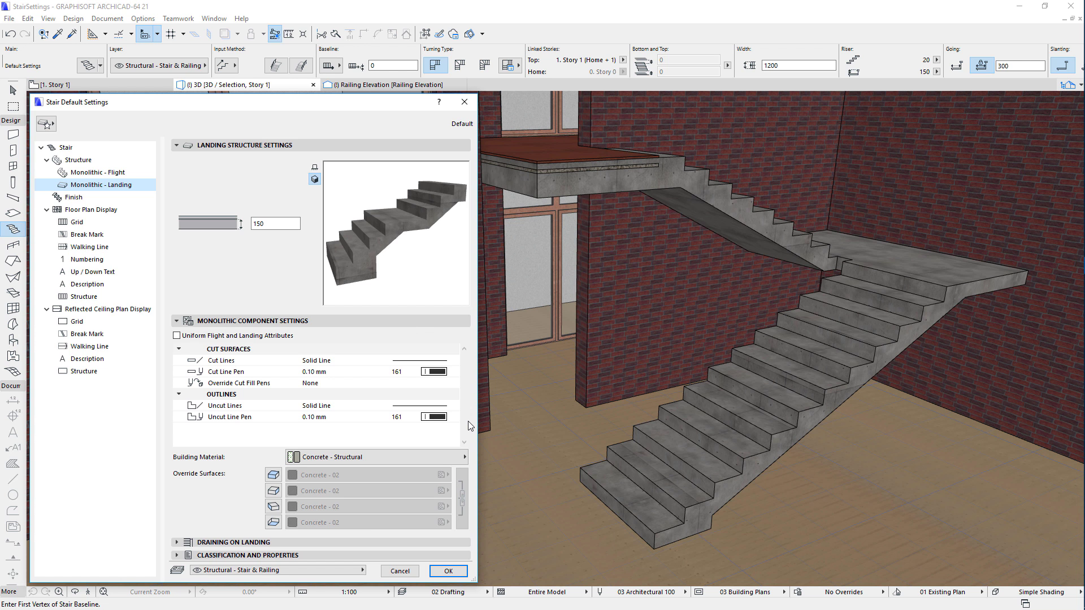
Change the stair's flight structure to Beam and open the flight beam's structure dimension for editing
left_click(284, 378)
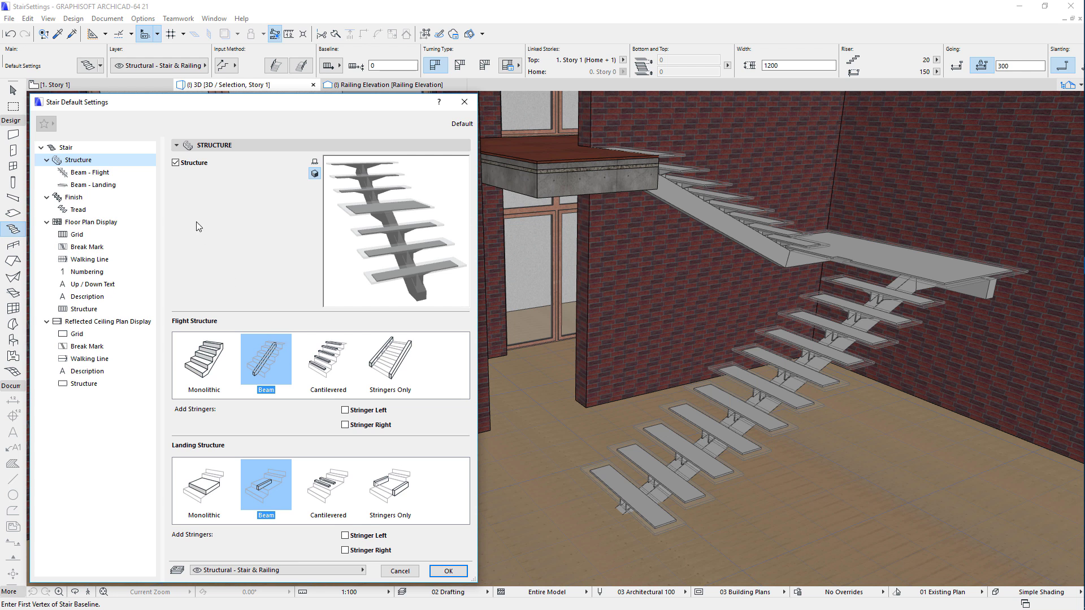
left_click(131, 178)
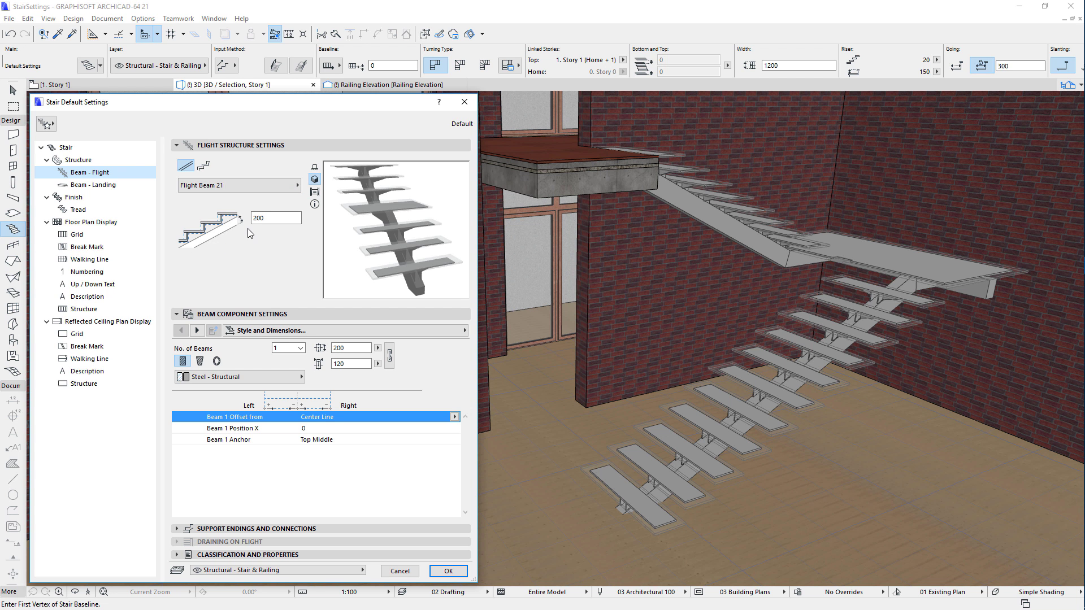
left_click(286, 217)
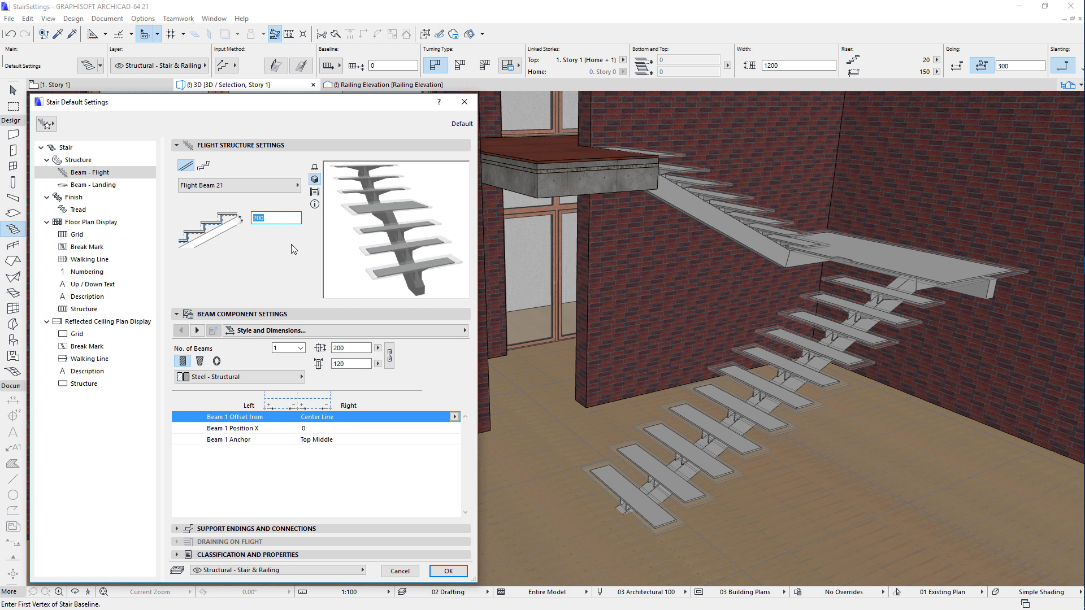
Examine the available flight beam components and the beam's building material selection
left_click(292, 187)
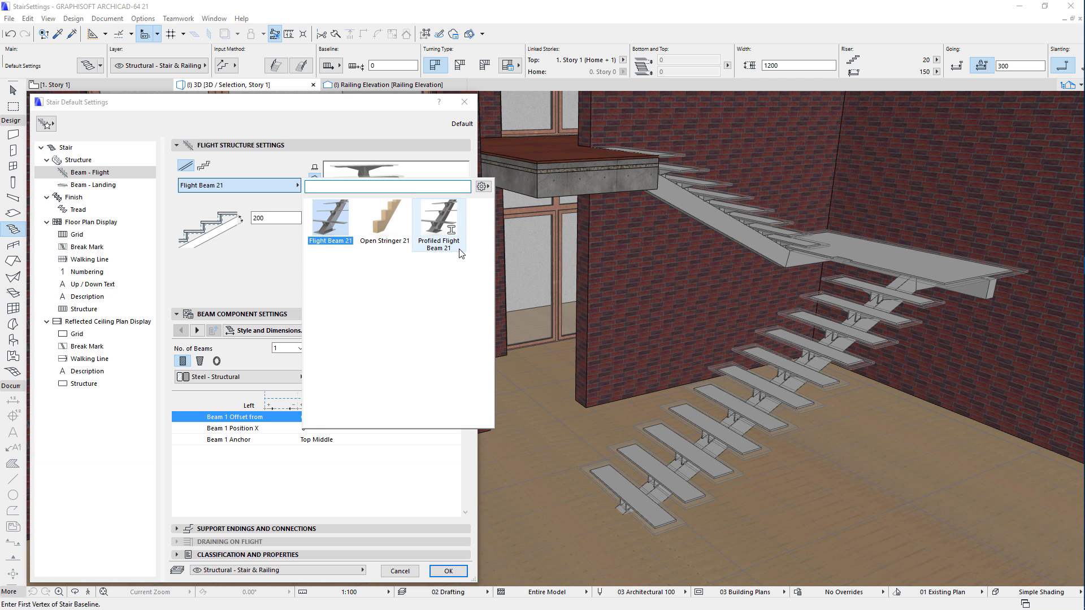
left_click(297, 264)
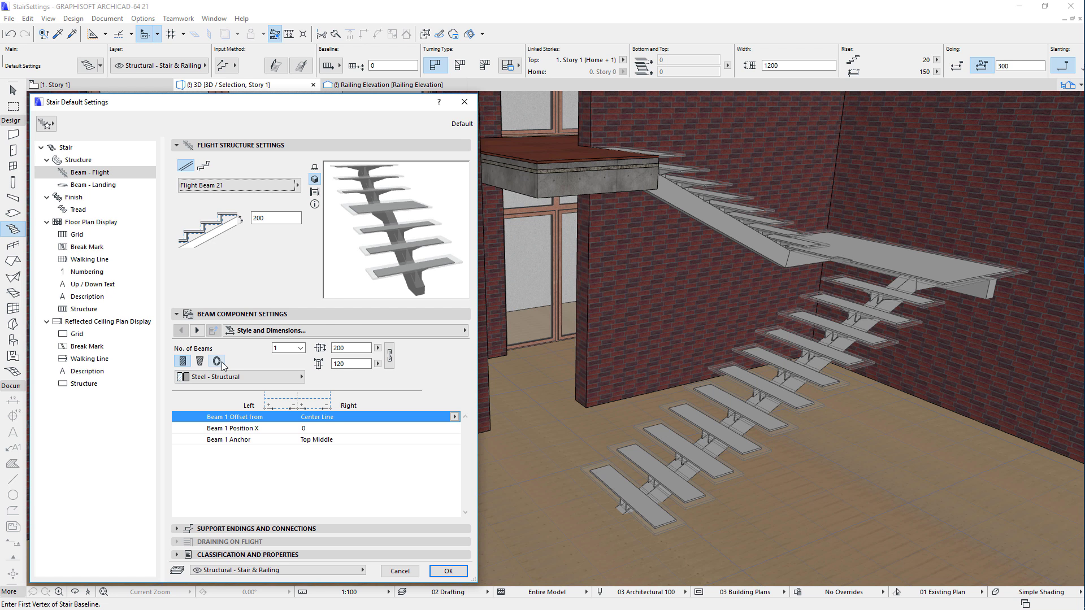
left_click(299, 378)
left_click(299, 379)
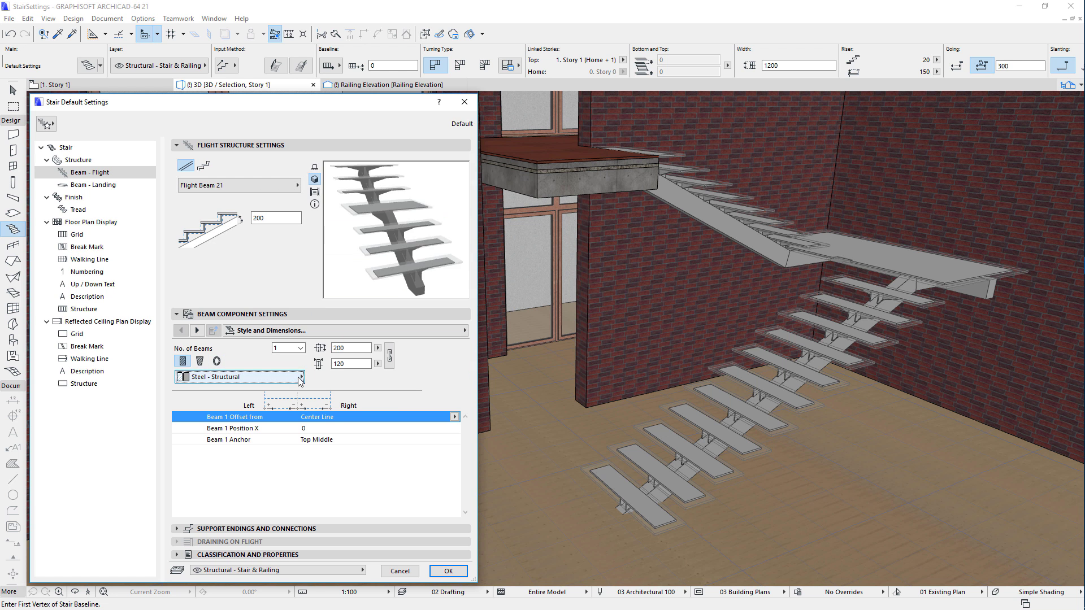
Review the number of beams, keeping it at 1, the beam's section dimensions, and the available component settings pages
left_click(300, 348)
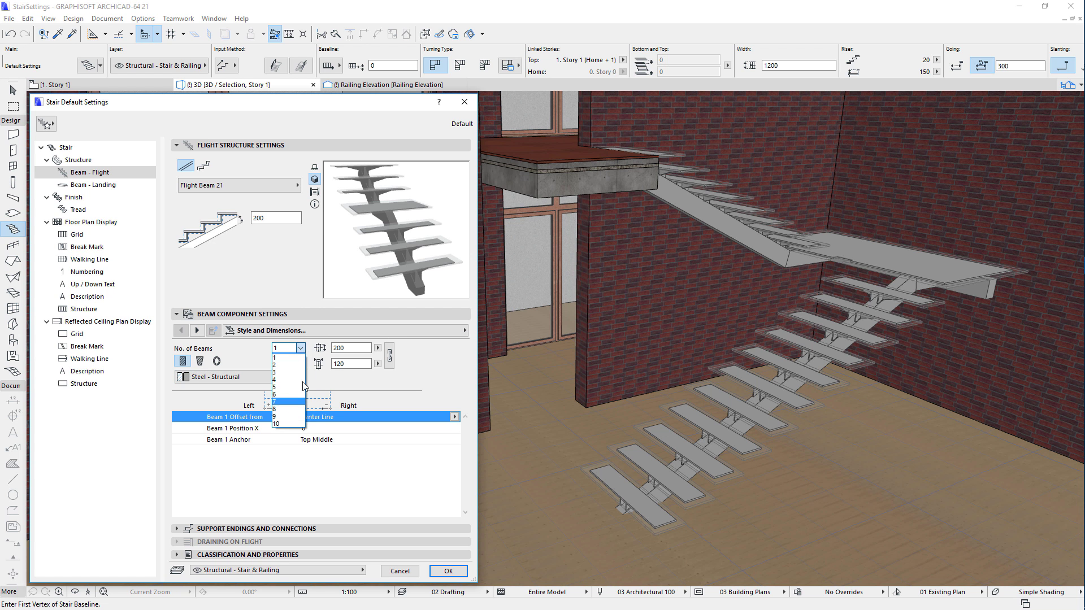
left_click(302, 358)
double_click(350, 363)
double_click(352, 347)
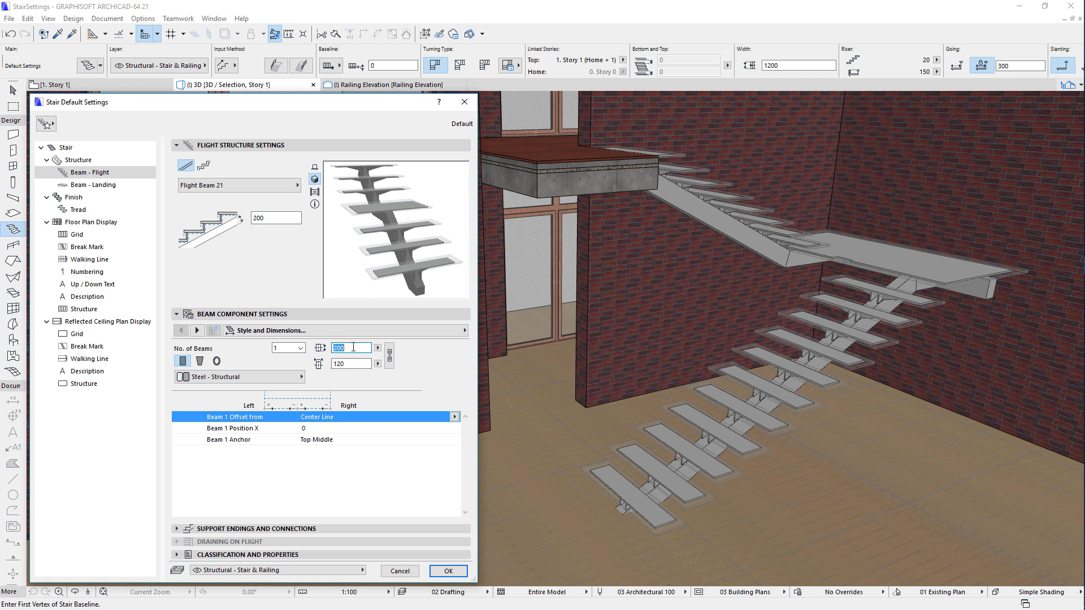
left_click(353, 347)
left_click(459, 331)
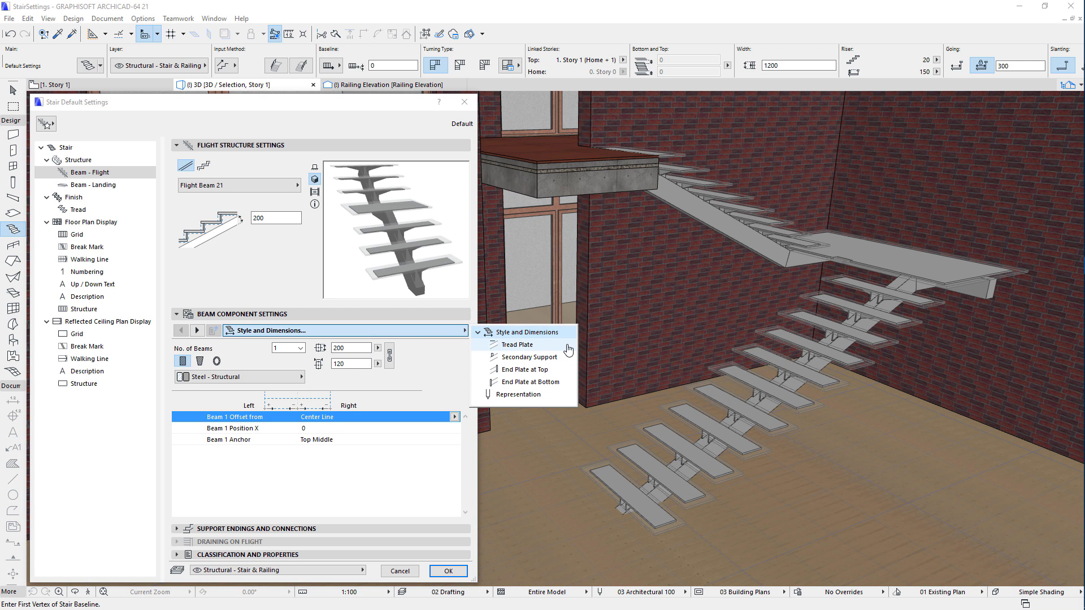
Review the flight beam's Tread Plate, Secondary Support, End Plate at Top, End Plate at Bottom and Representation settings
left_click(567, 346)
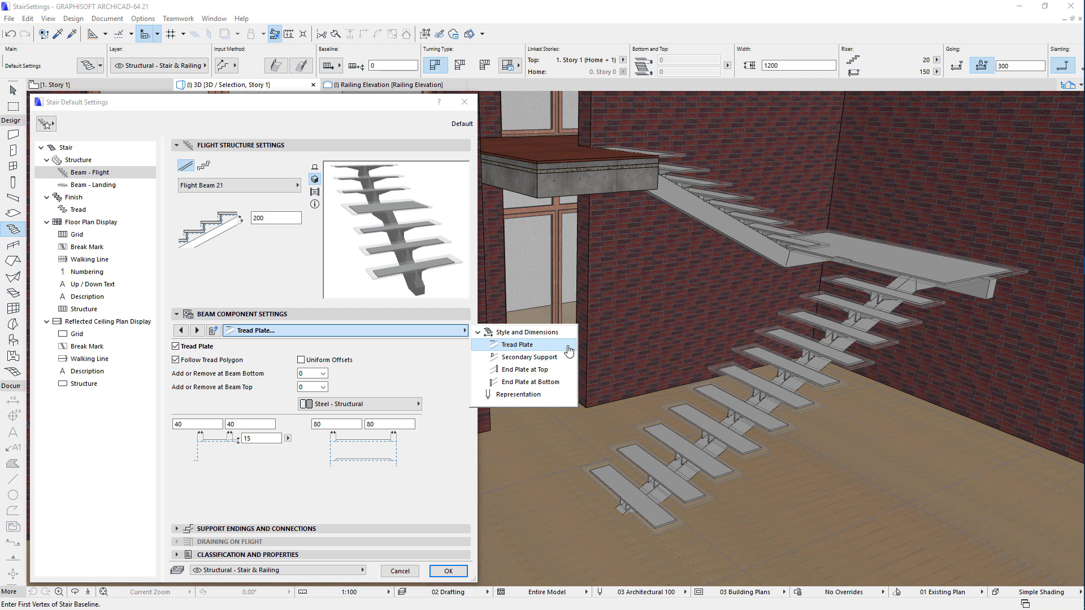
left_click(567, 359)
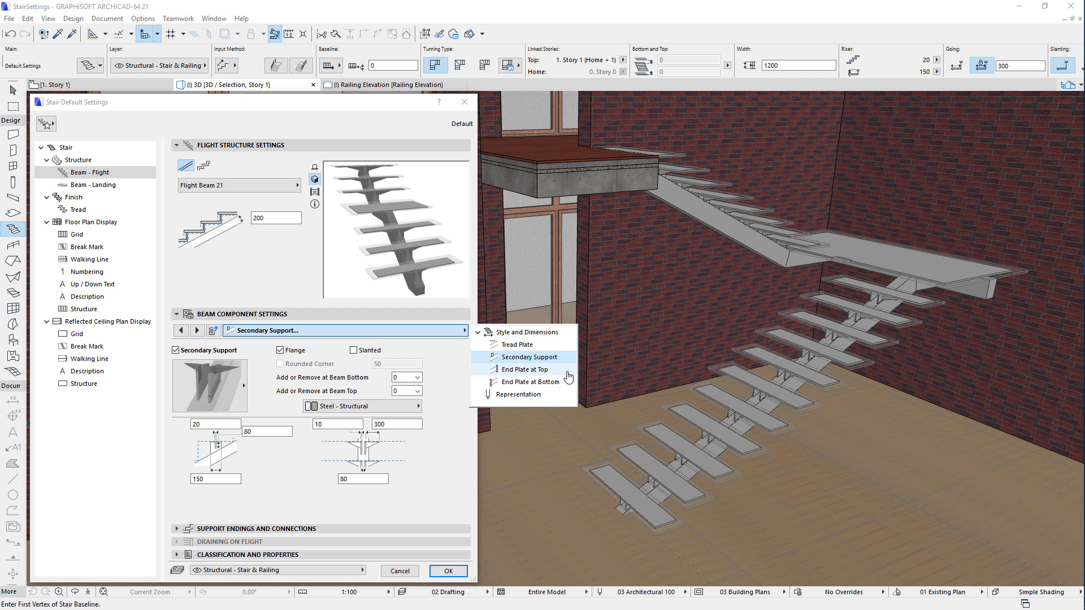
left_click(567, 372)
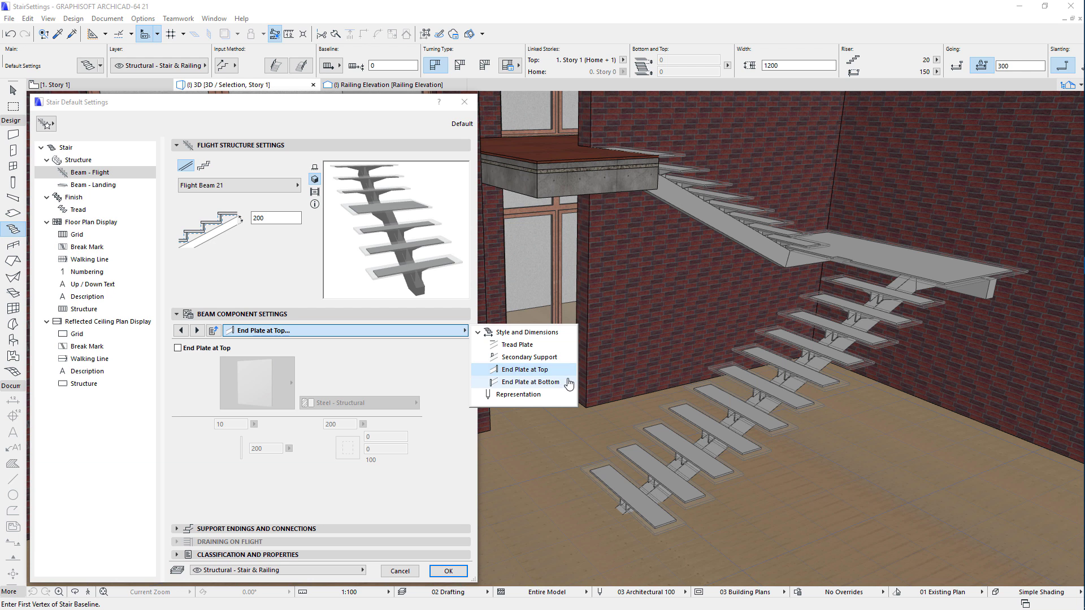
left_click(570, 384)
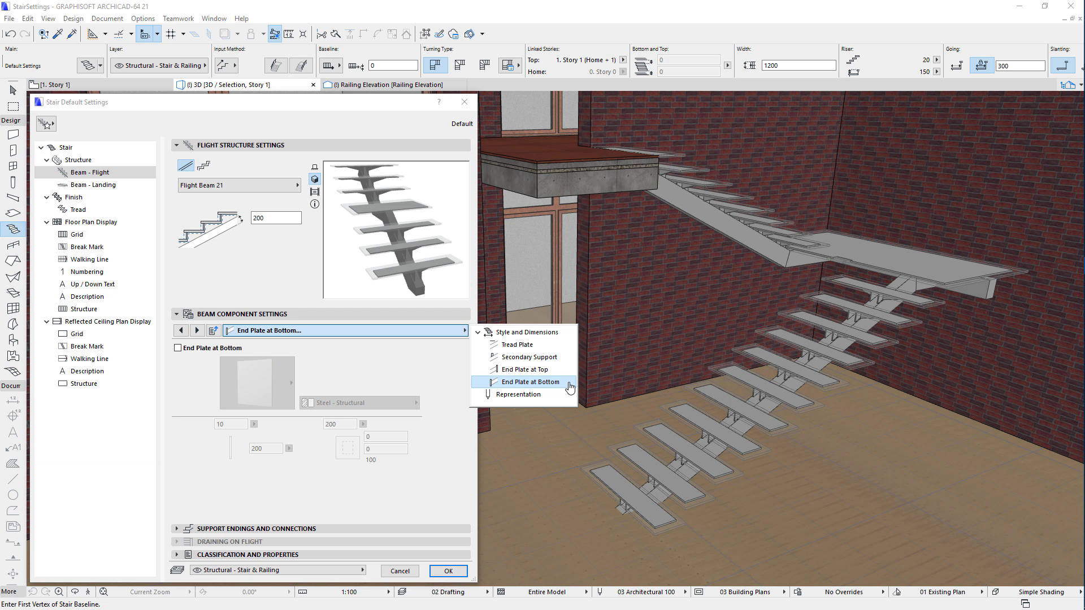
left_click(568, 397)
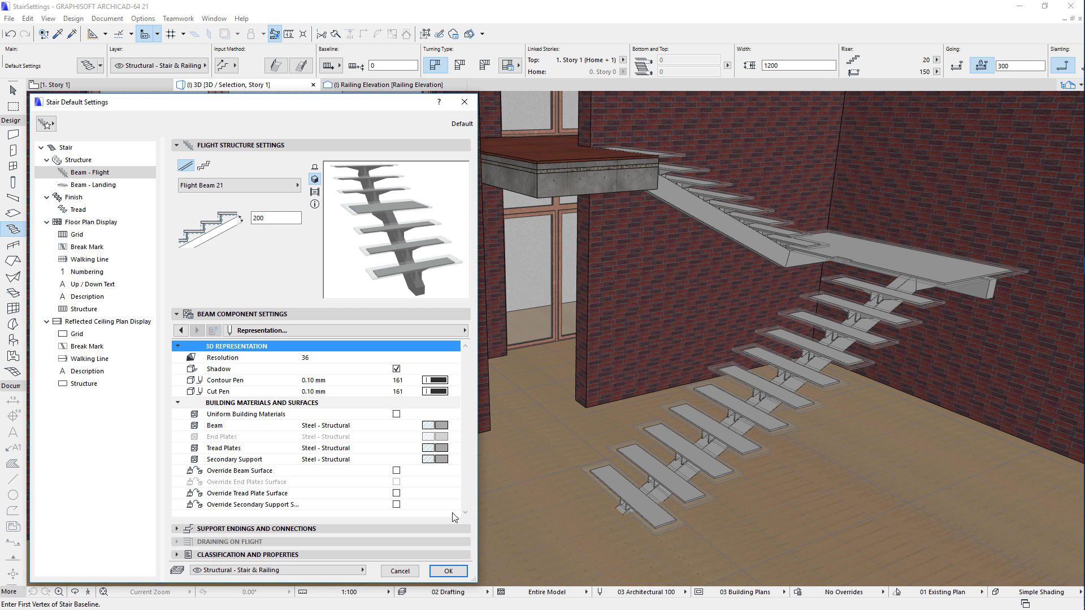
Switch the flight beam to the stepped type and review its structure dimension, available components and component settings pages
left_click(204, 166)
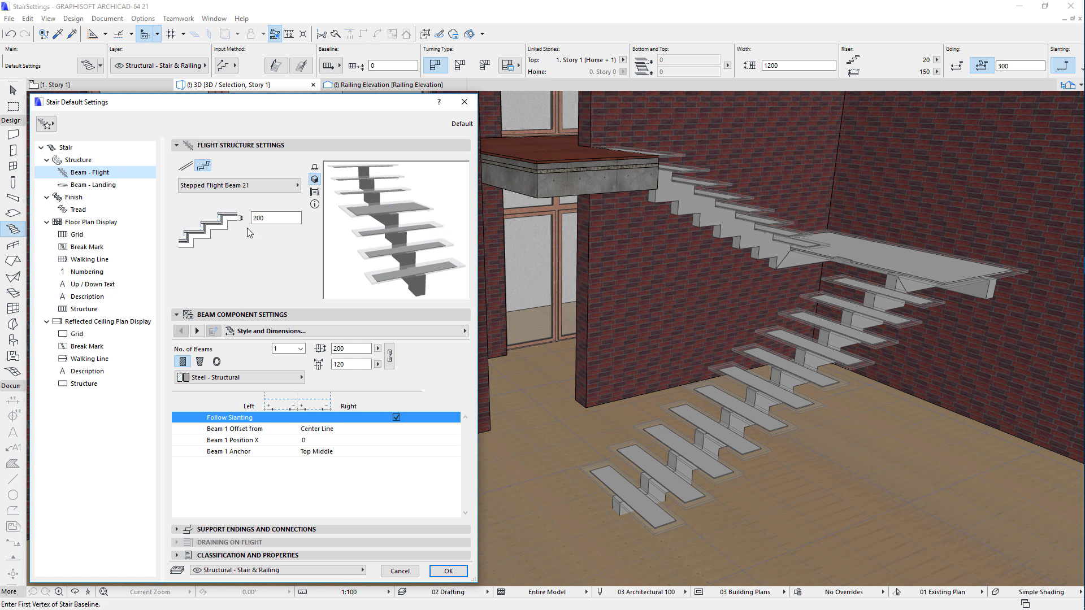
left_click(284, 218)
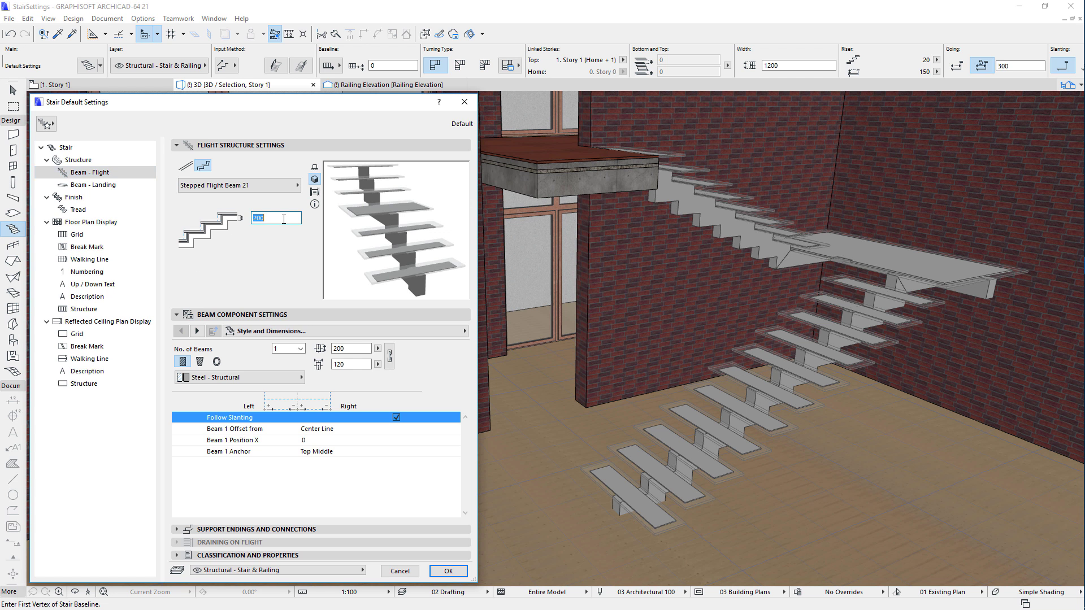
left_click(294, 237)
left_click(296, 186)
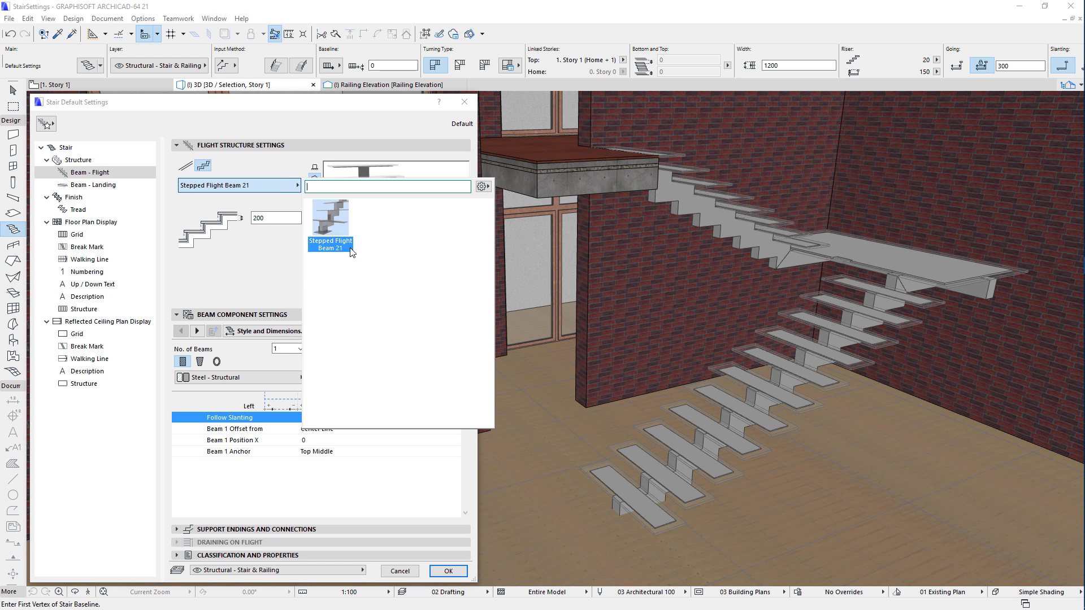
left_click(279, 253)
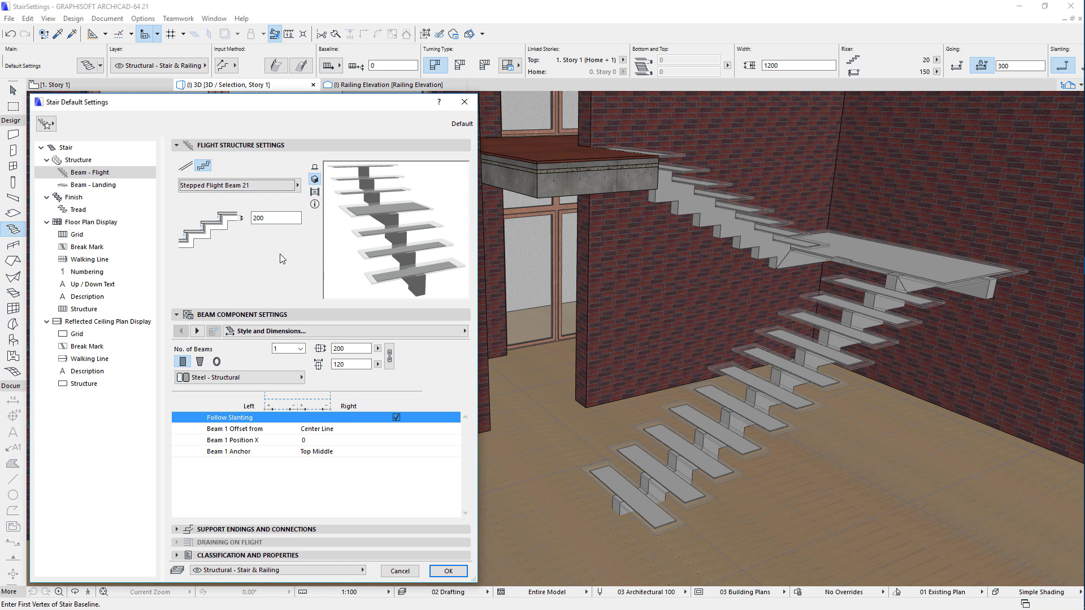
left_click(464, 331)
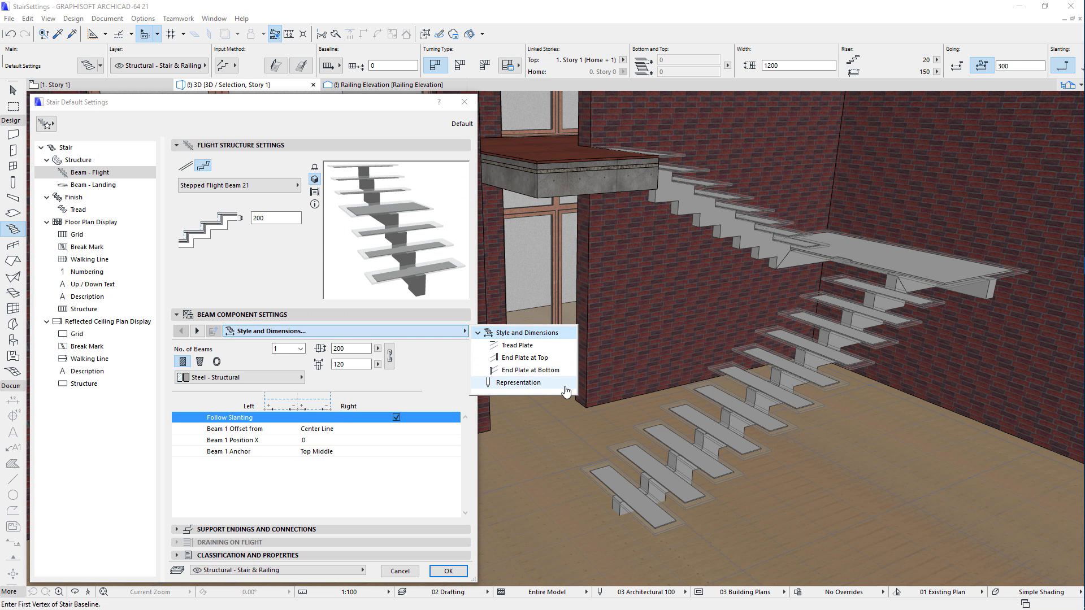
left_click(443, 364)
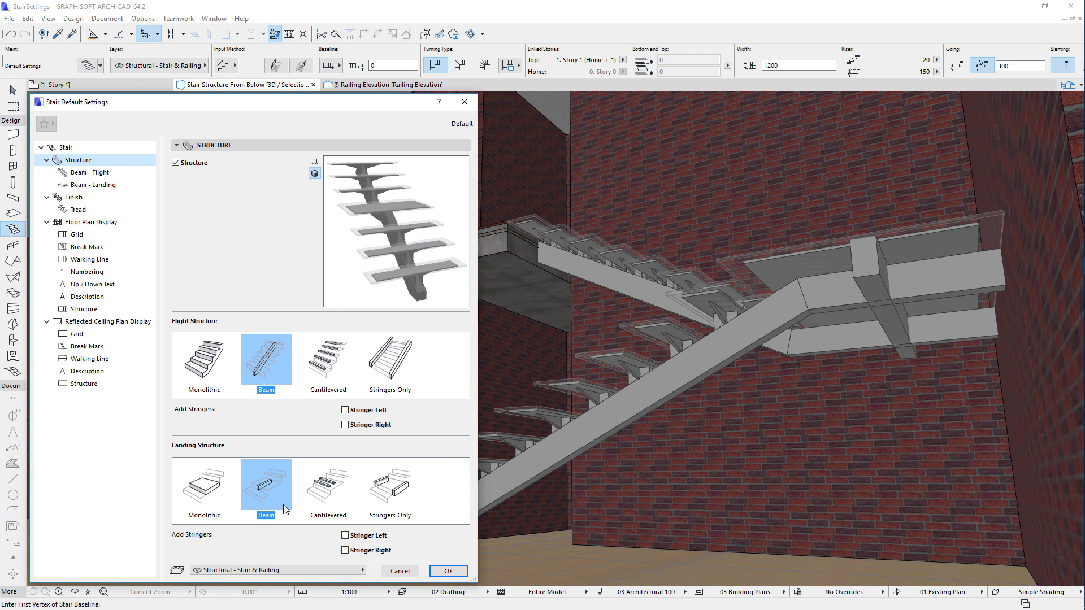
Open the landing beam settings and examine the available landing beam components
left_click(136, 186)
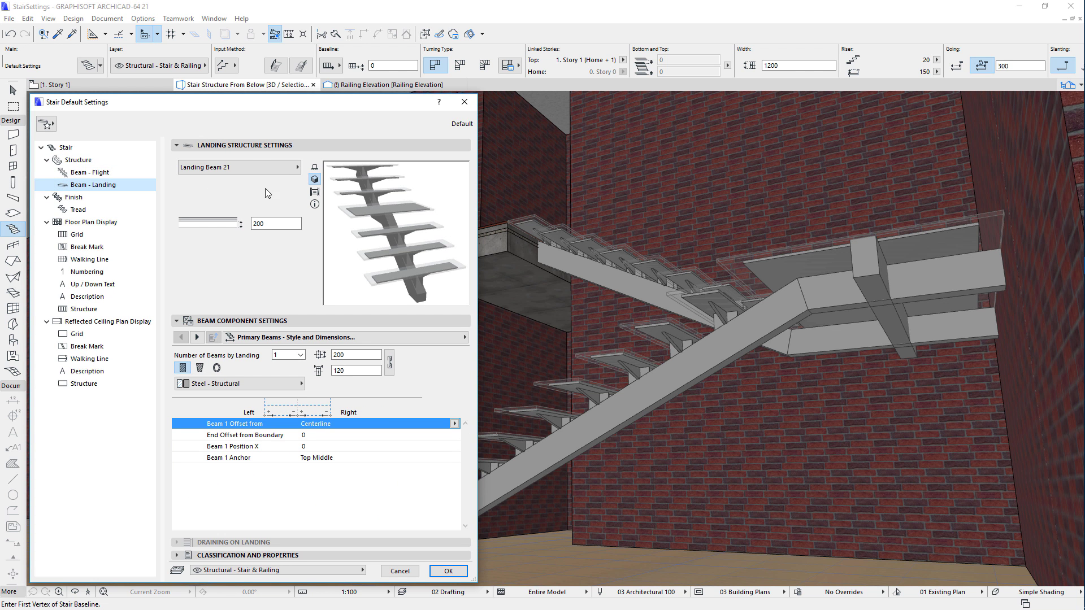
left_click(286, 170)
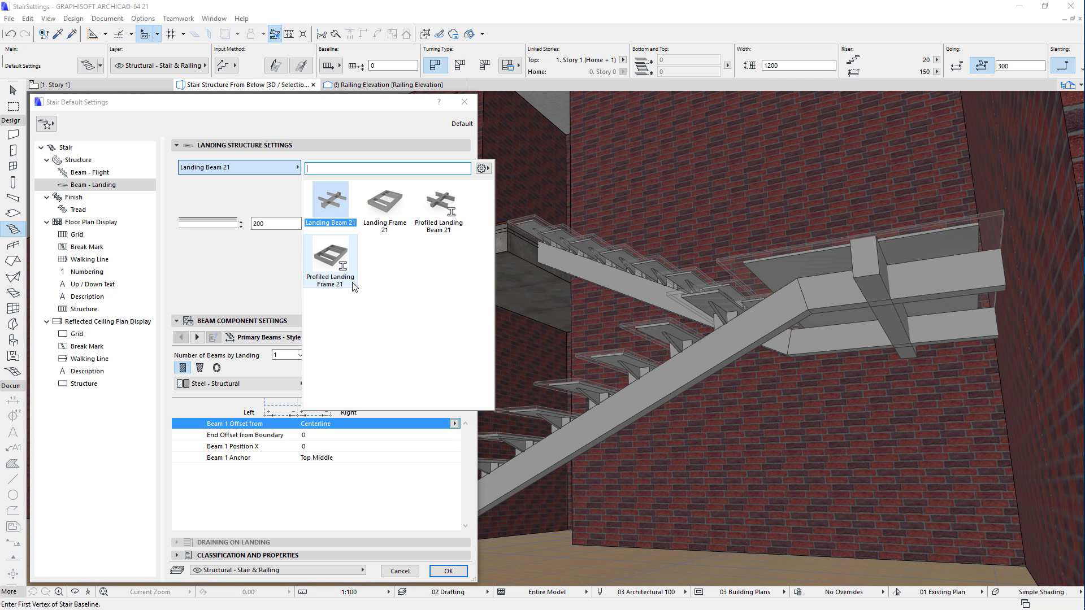
left_click(283, 273)
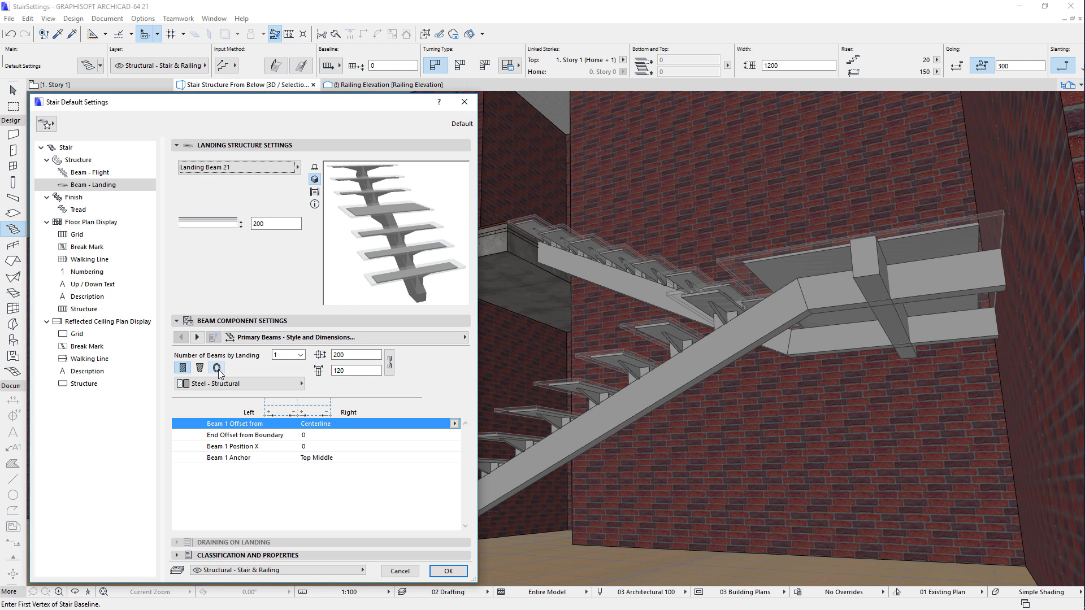
Review the landing beam's building material, number of beams by landing, keeping it at 1, and section dimensions
left_click(300, 384)
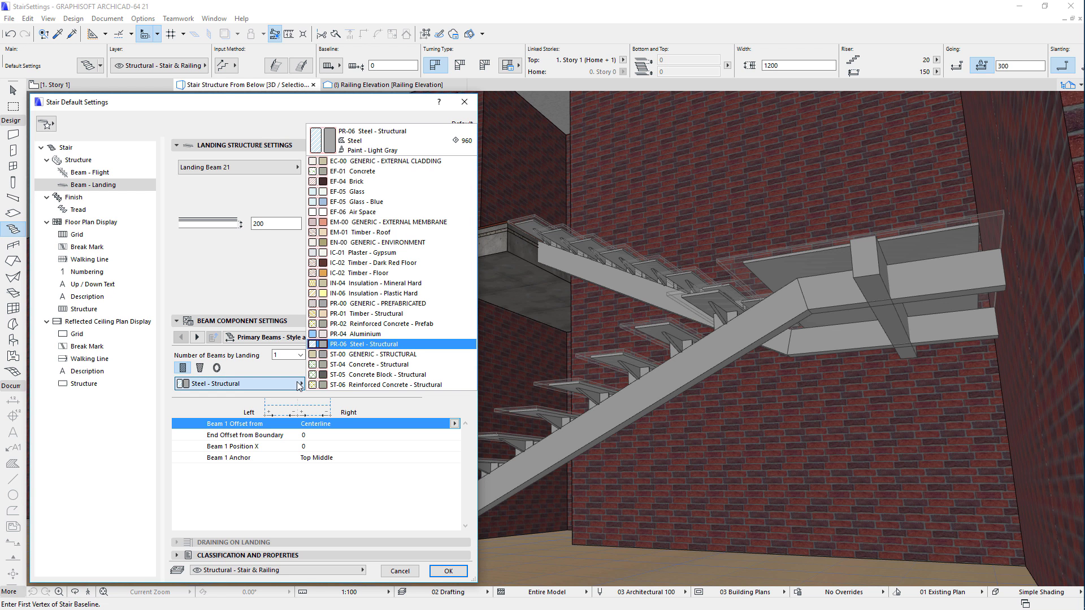
left_click(299, 385)
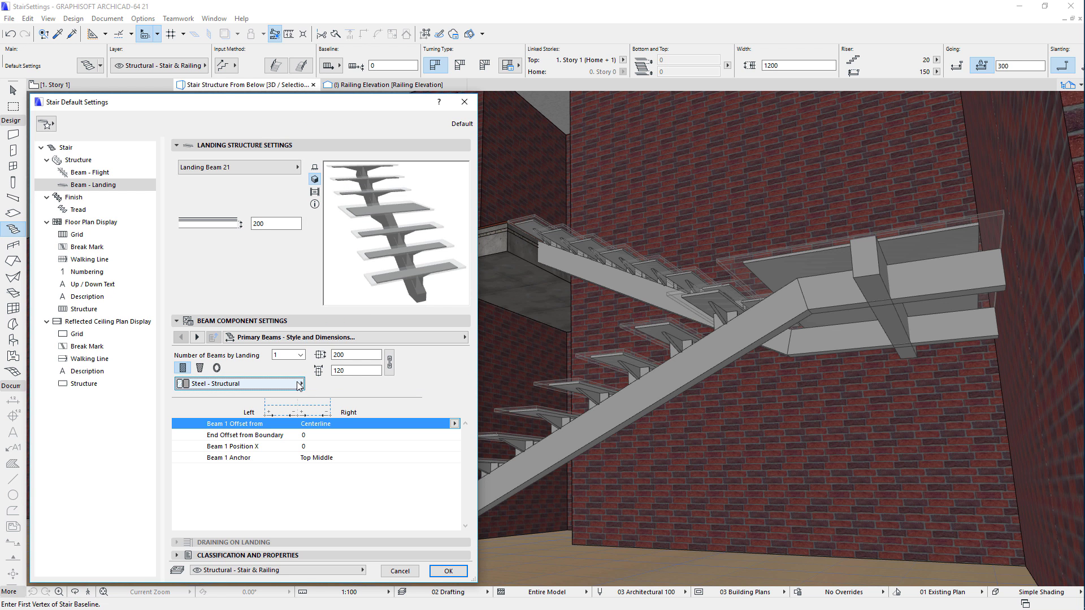
left_click(300, 355)
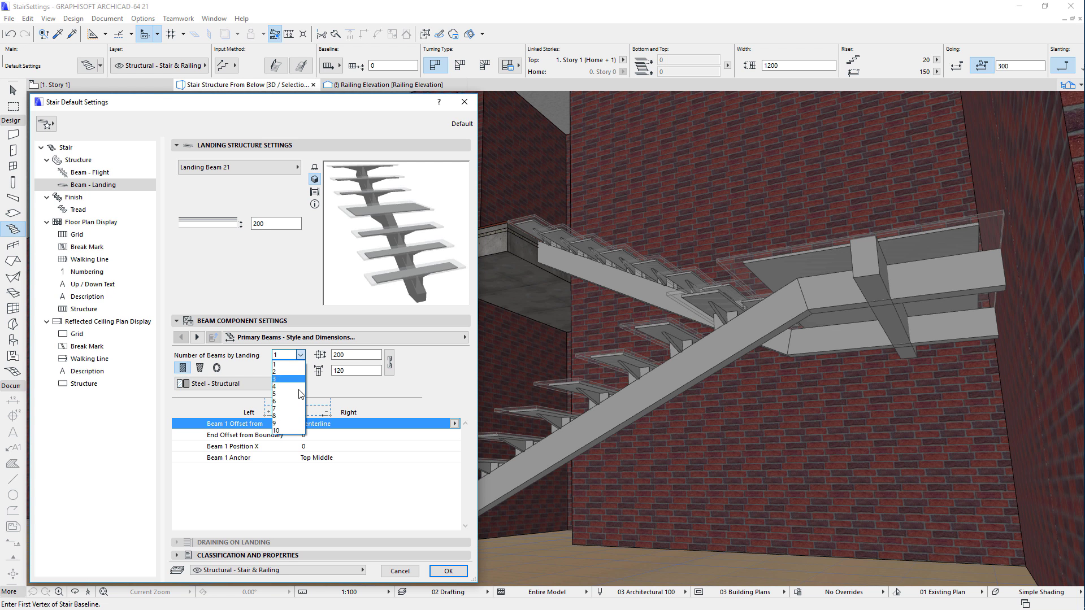
left_click(303, 364)
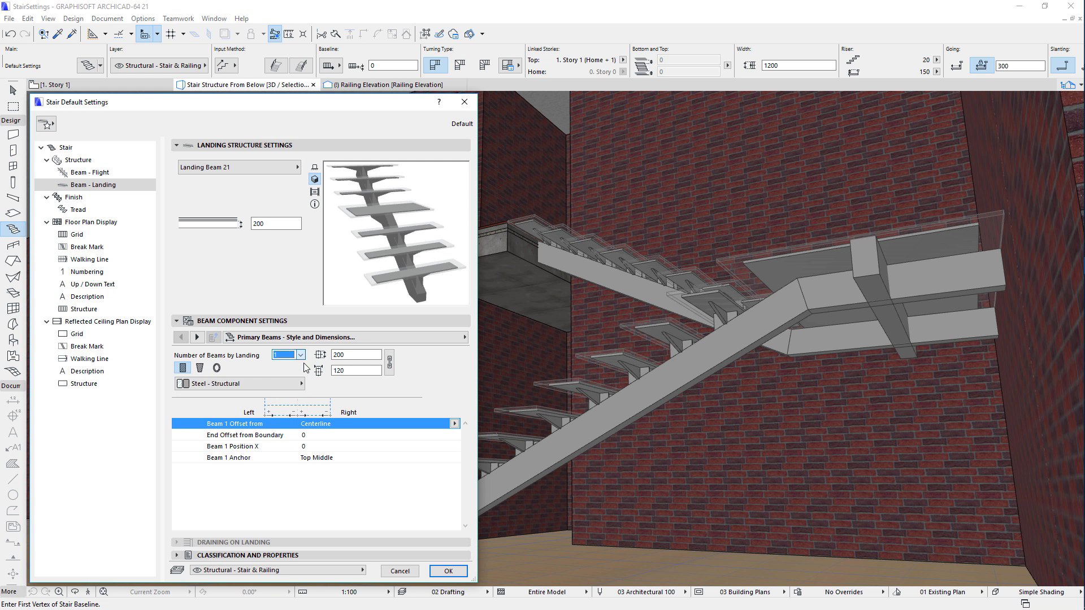
double_click(360, 370)
double_click(358, 355)
left_click(358, 354)
Try the landing's primary beam types Follow Centerline, Expand Segments to Boundary, and From Lead and Trail end to Boundary, finishing with Custom
left_click(198, 337)
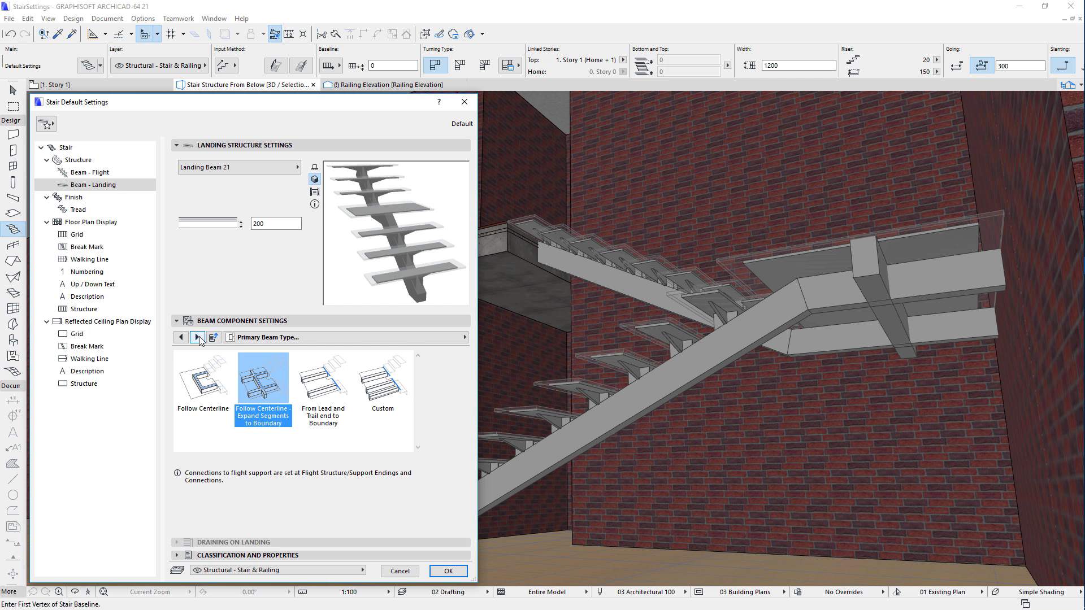
left_click(226, 421)
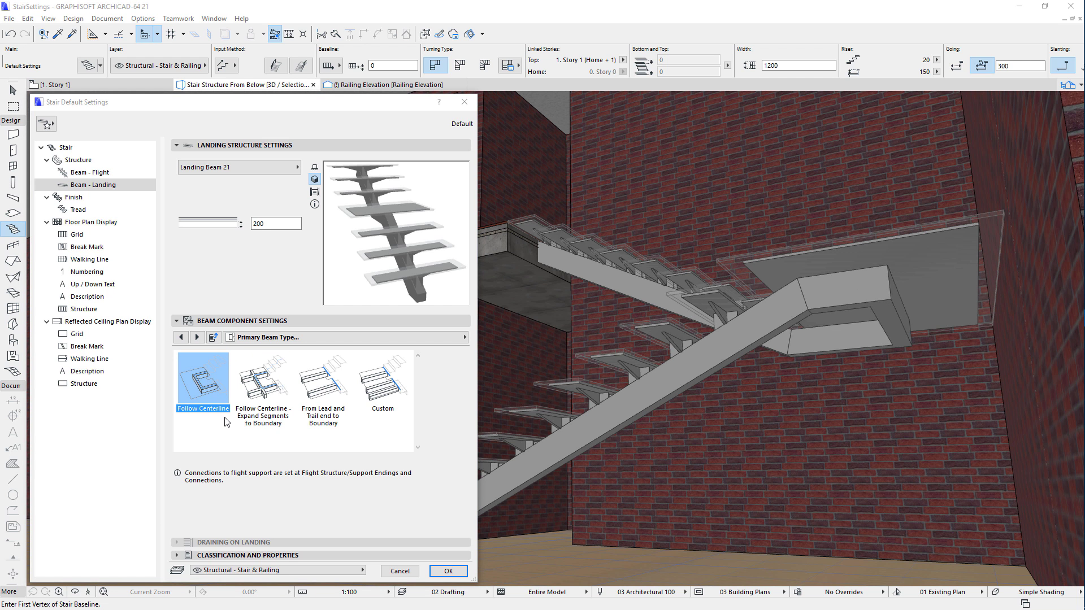
left_click(289, 427)
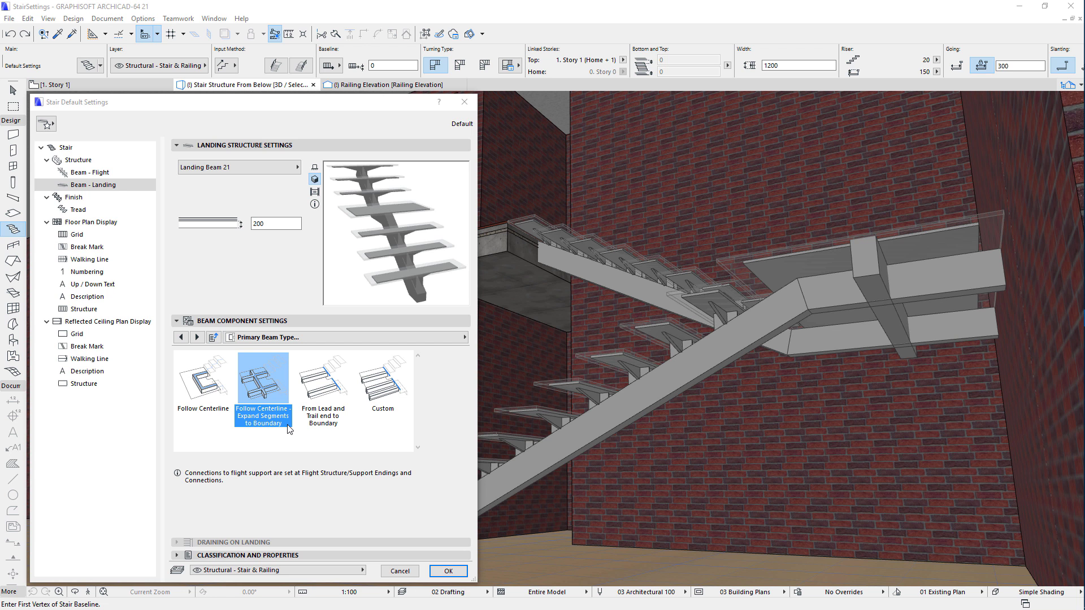
left_click(341, 427)
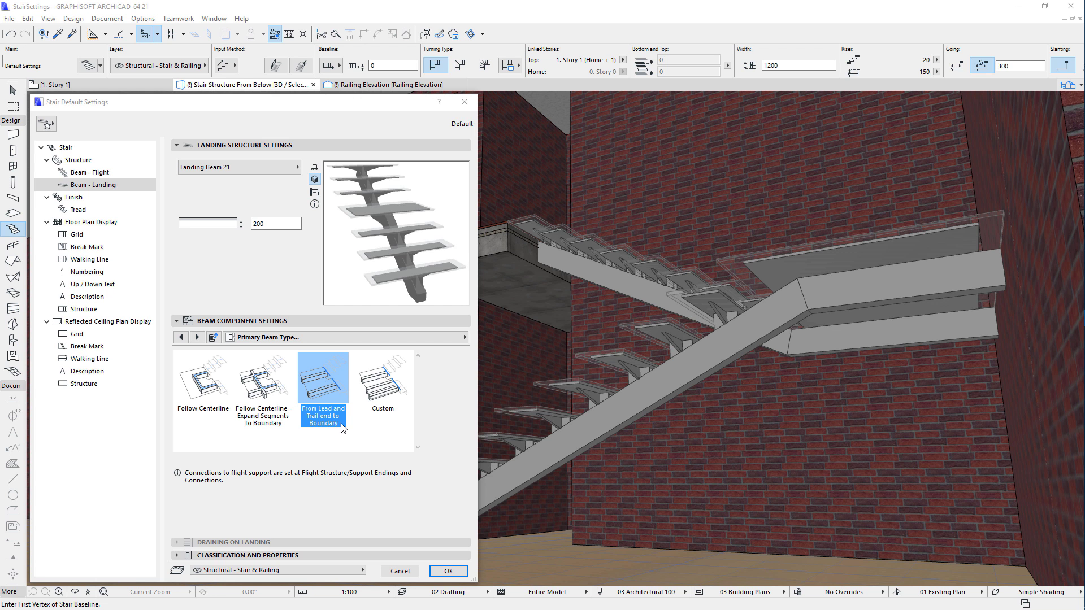
left_click(389, 390)
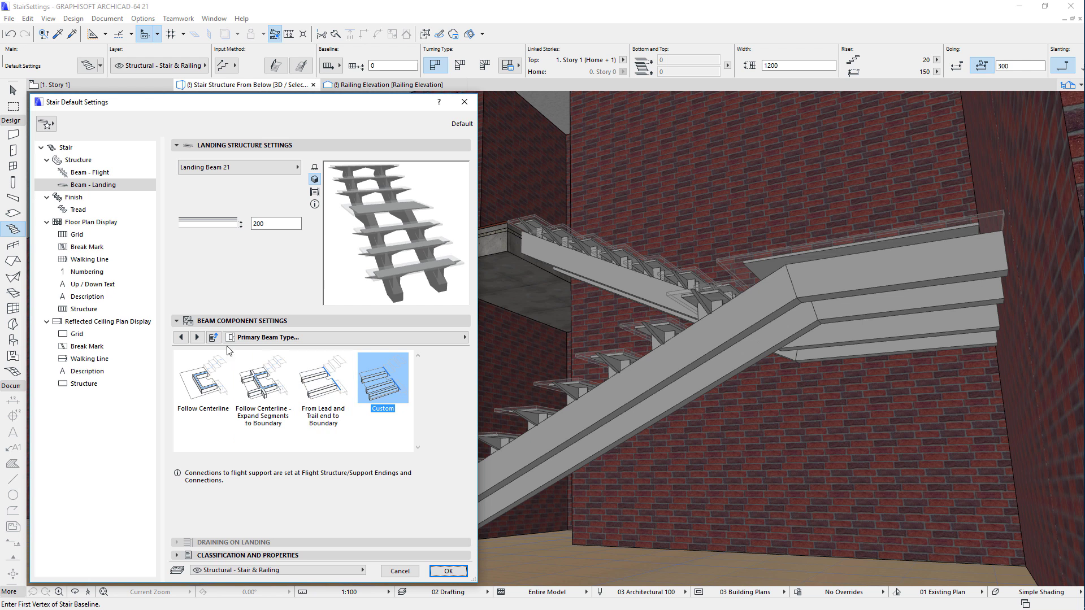
Review the custom primary beams' number and position parameters, keeping 2 beams from the lead end
left_click(184, 337)
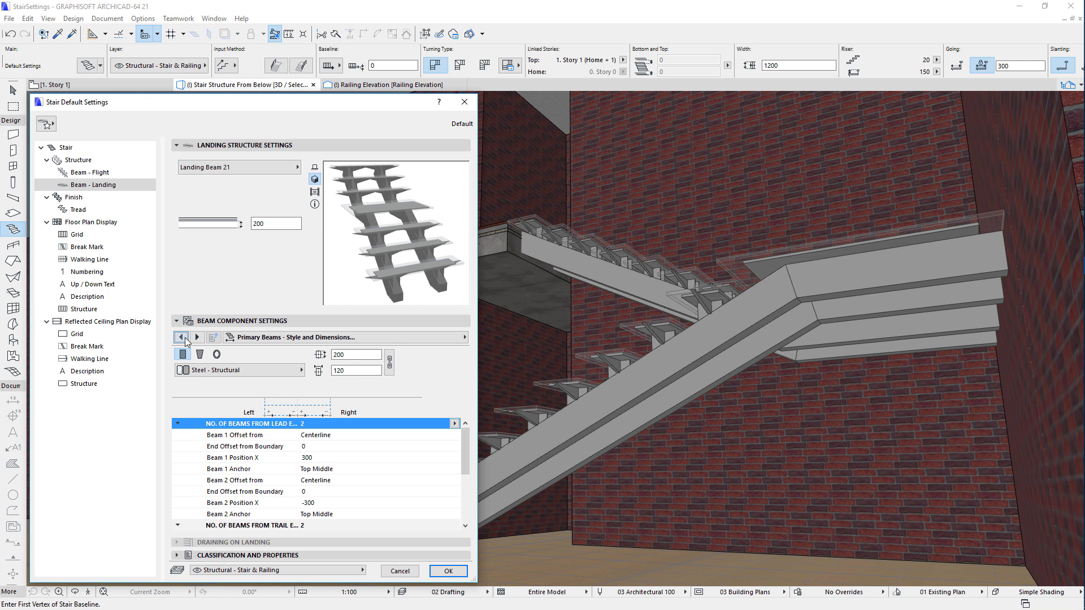
left_click(454, 423)
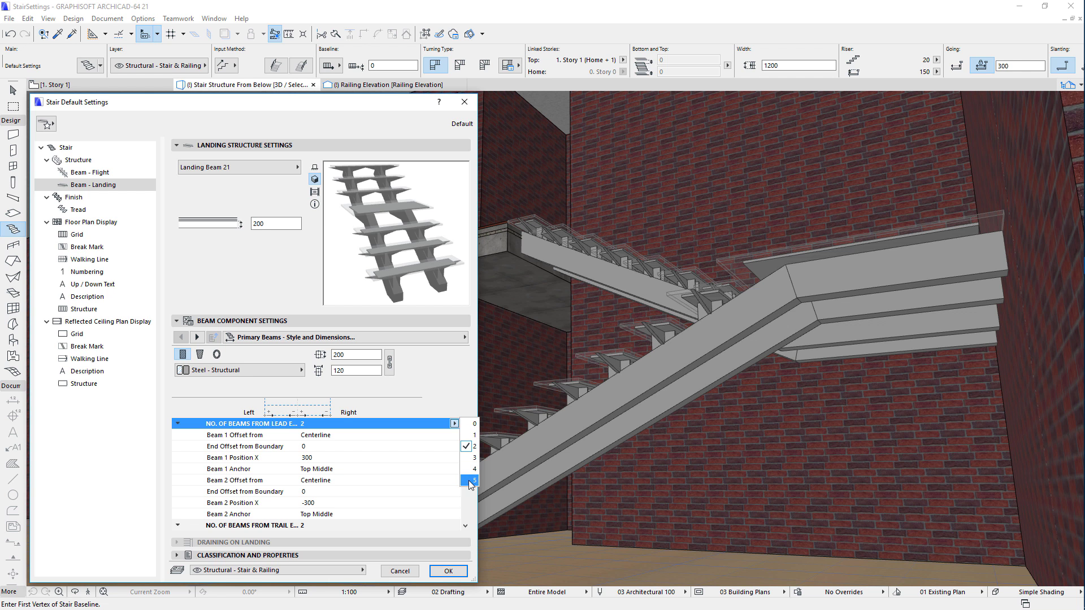
left_click(467, 446)
left_click_drag(466, 443, 466, 489)
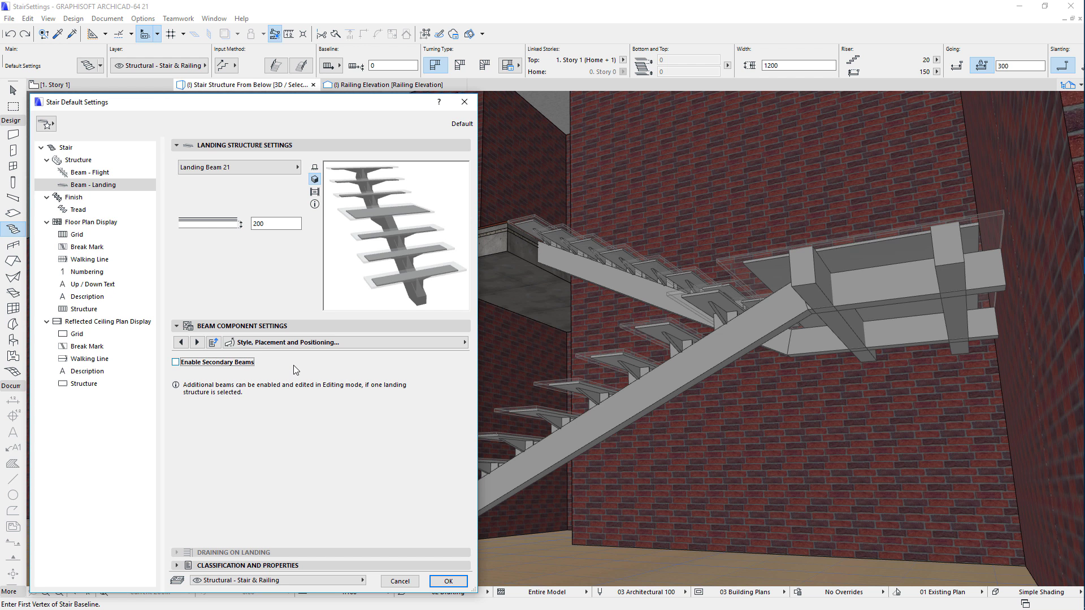
Enable secondary beams for the landing, apply the stair settings and enter the stair's edit mode
left_click(253, 363)
left_click(458, 581)
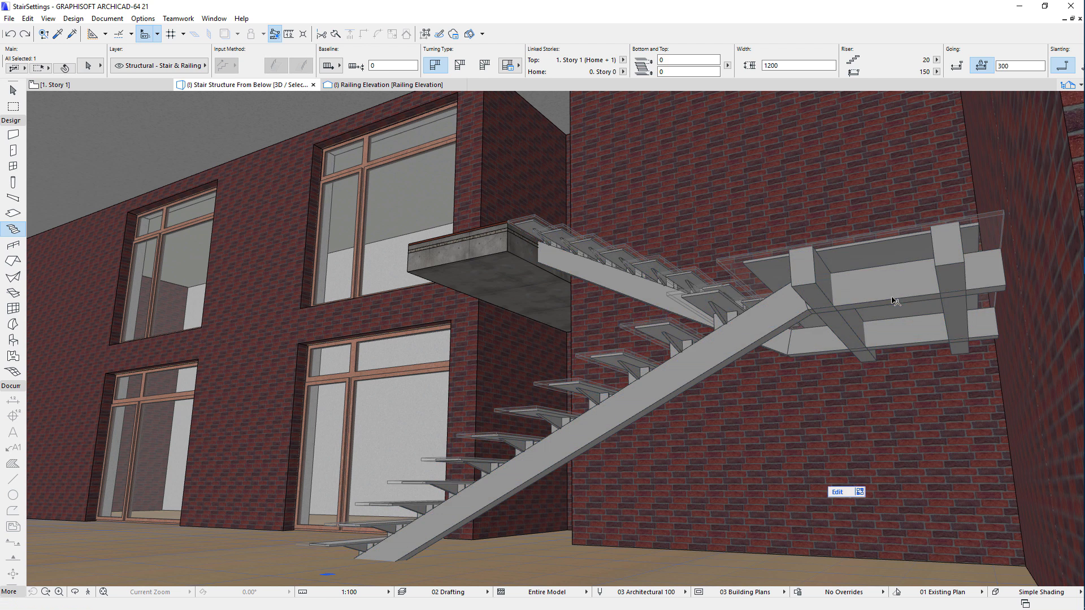
left_click(838, 493, "shift")
left_click(837, 492)
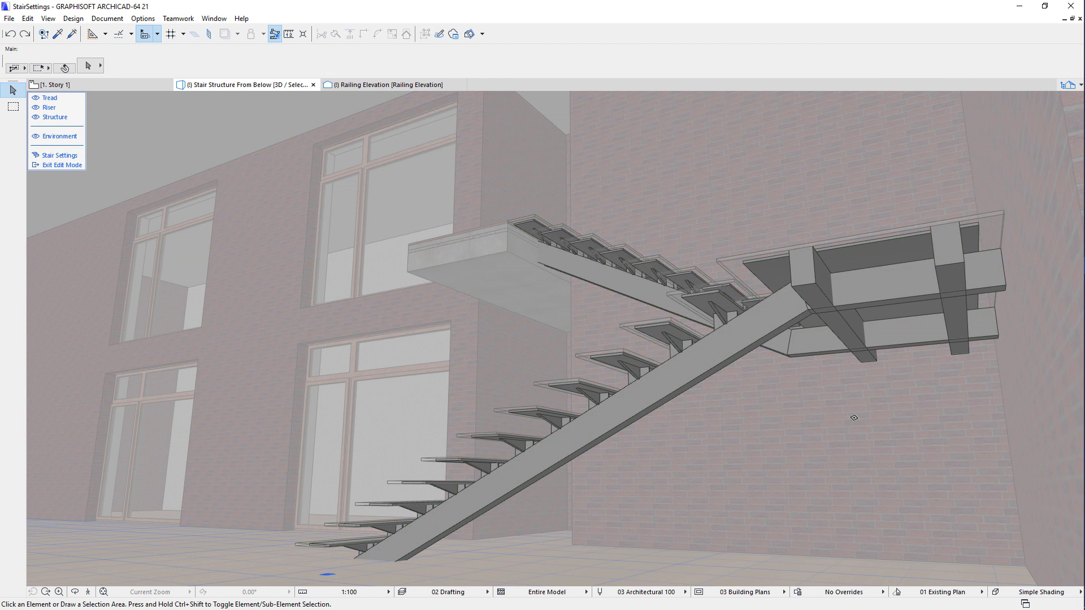
Select the structure under the landing, examine the additional beam positions in its settings, and close them without changes
left_click(873, 311)
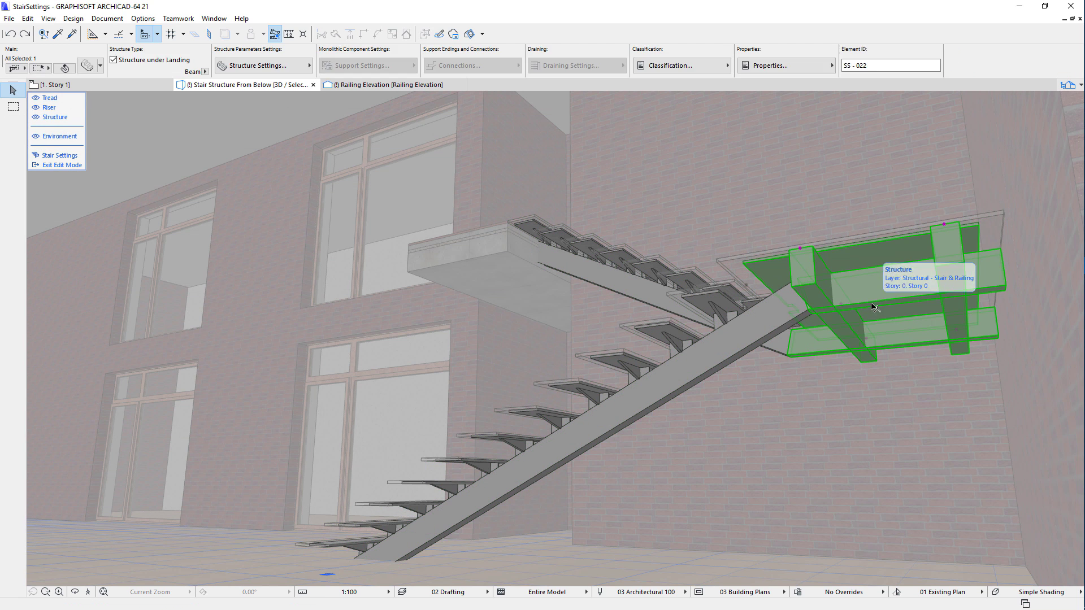
left_click(89, 68)
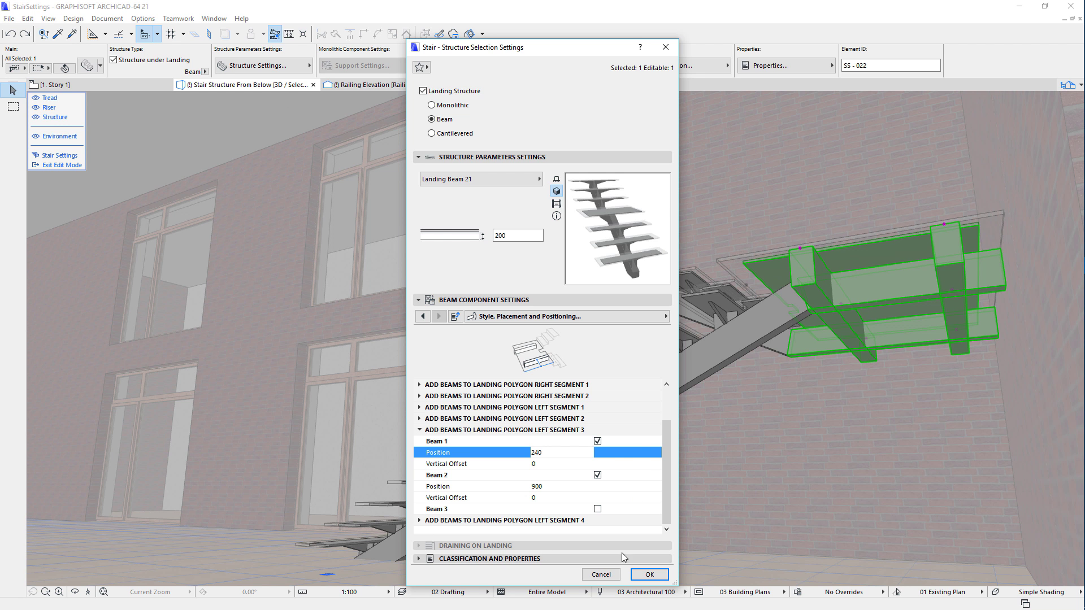
left_click(602, 575)
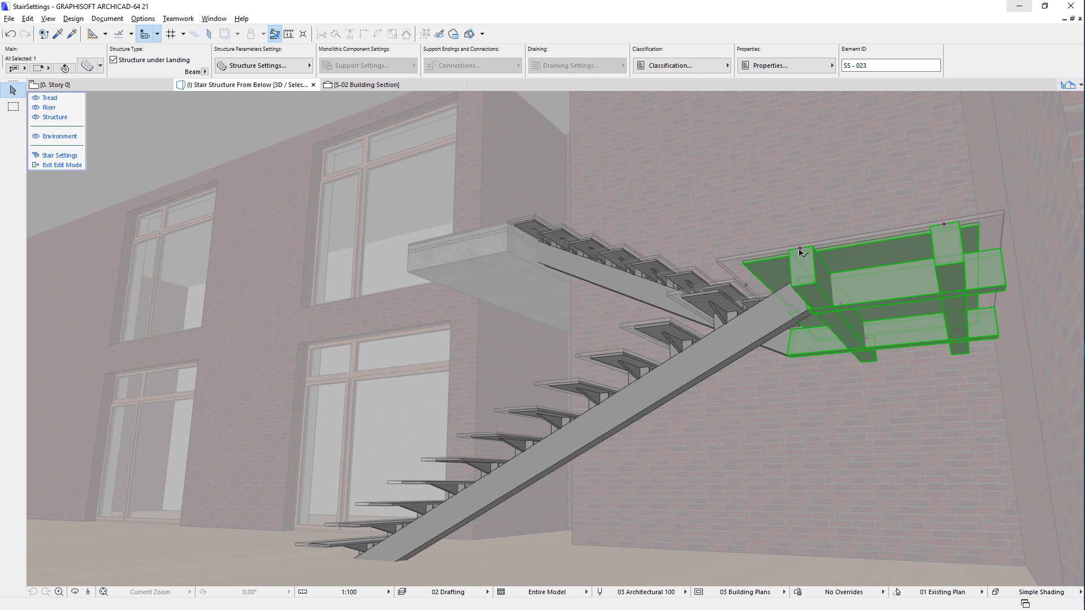
Graphically stretch the ends of the two secondary beams under the landing
left_click(797, 272)
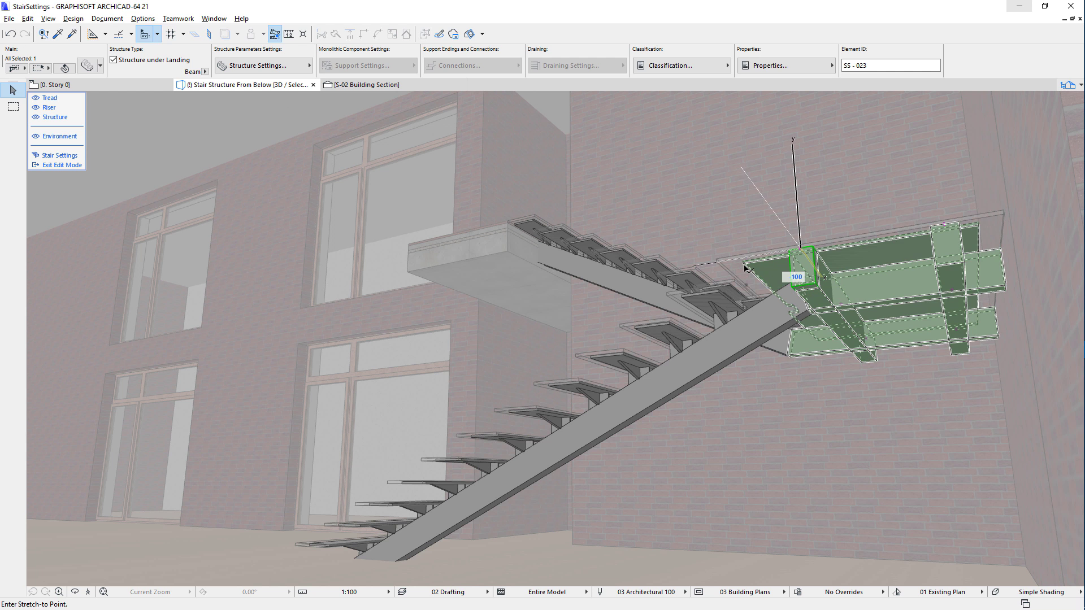
left_click(943, 222)
left_click(980, 229)
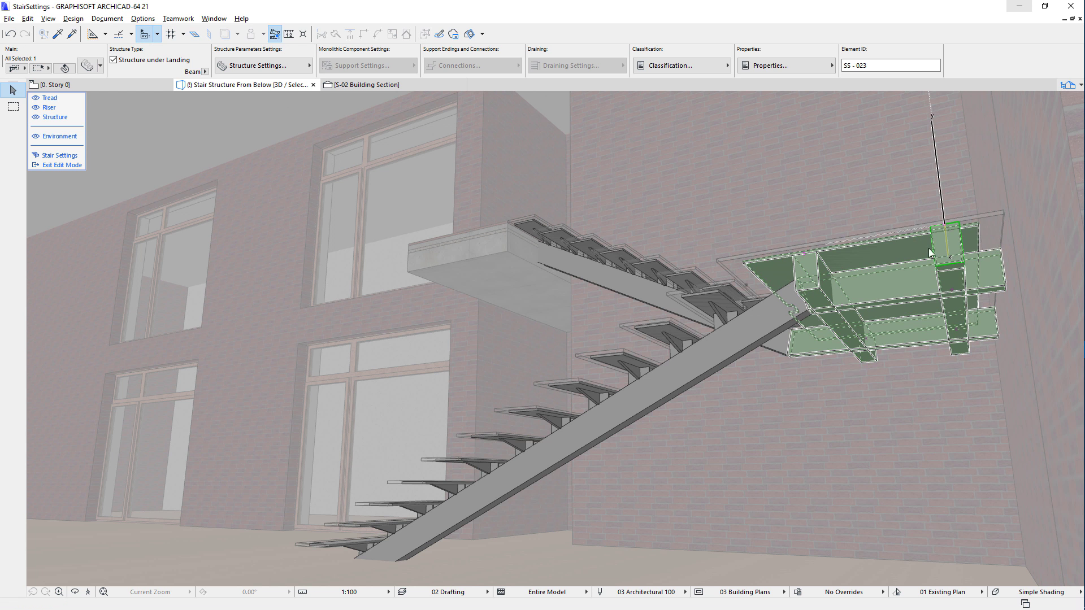
Stretch the other secondary beam under the landing by a distance of 100, exit the stair's edit mode and deselect the stair
left_click(874, 301)
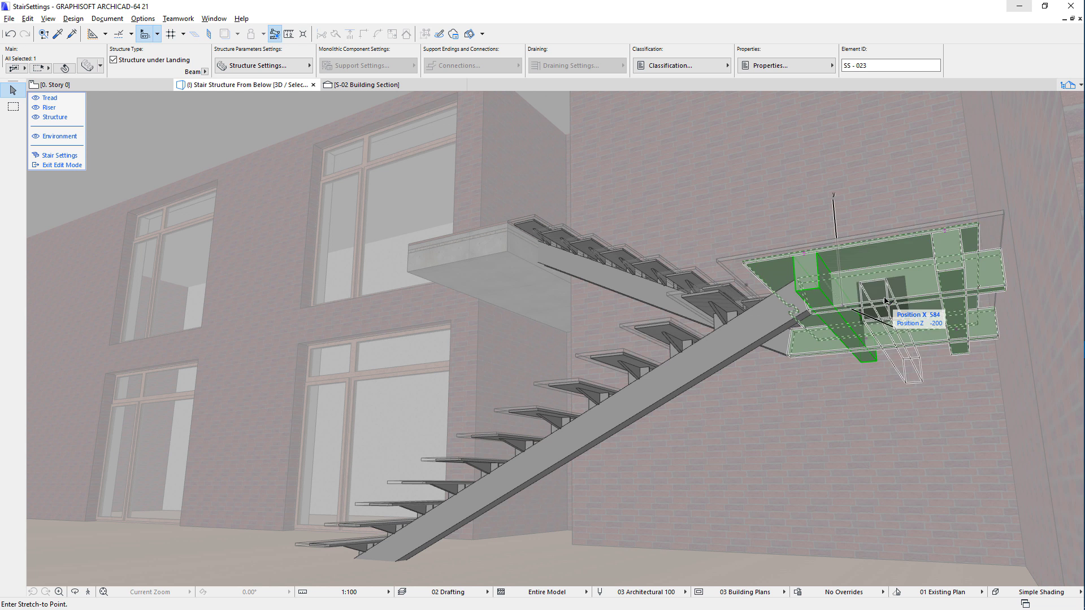
type("100")
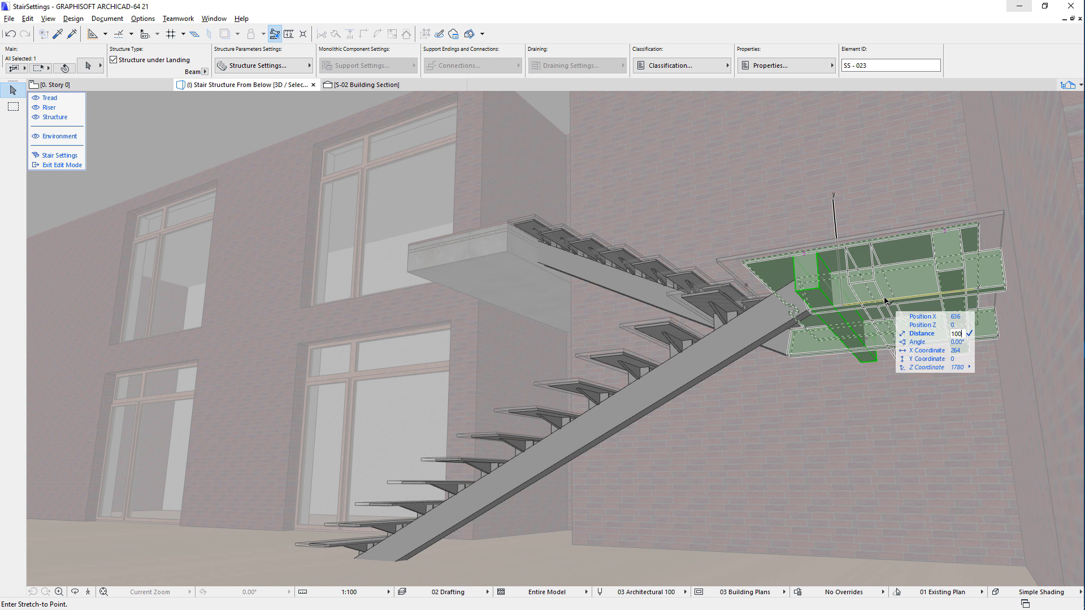
key("Return")
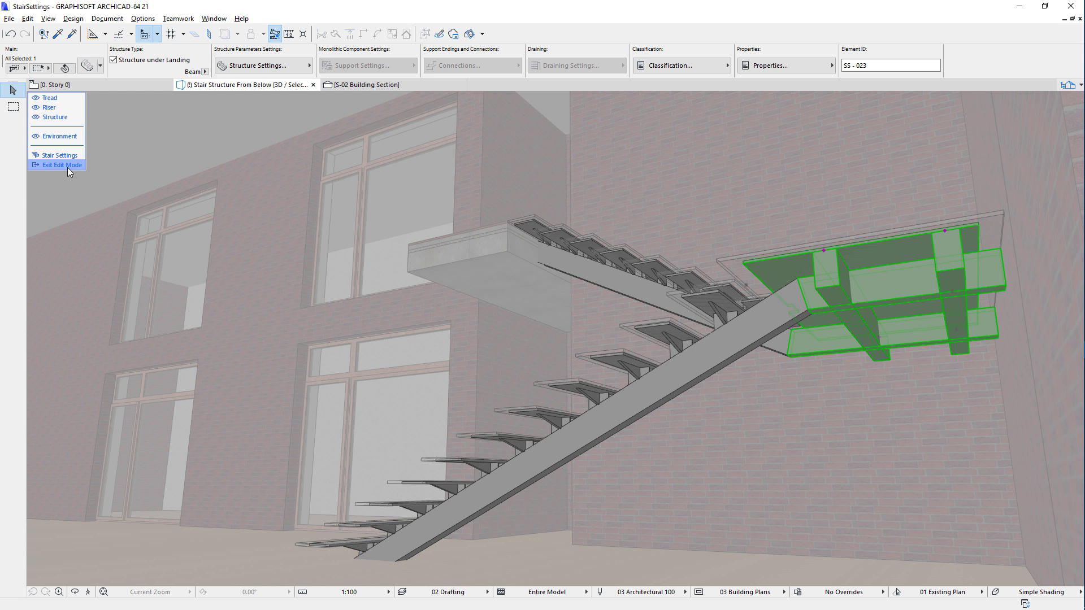
left_click(67, 166)
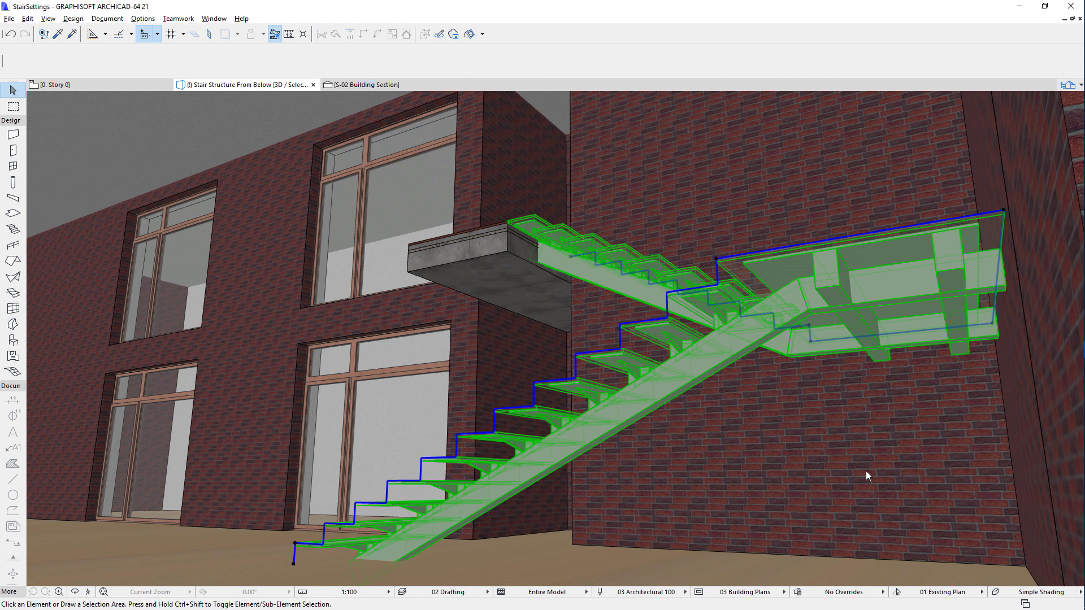
key("Escape")
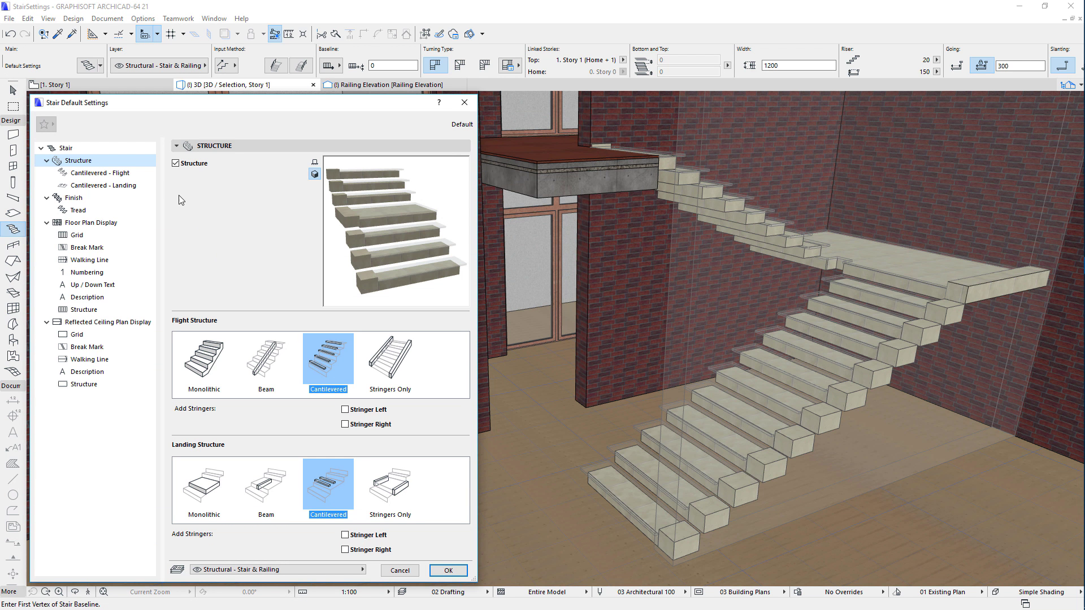
Open the cantilevered flight settings and examine the available flight component types, keeping Cantilevered Flight Block 21
left_click(141, 177)
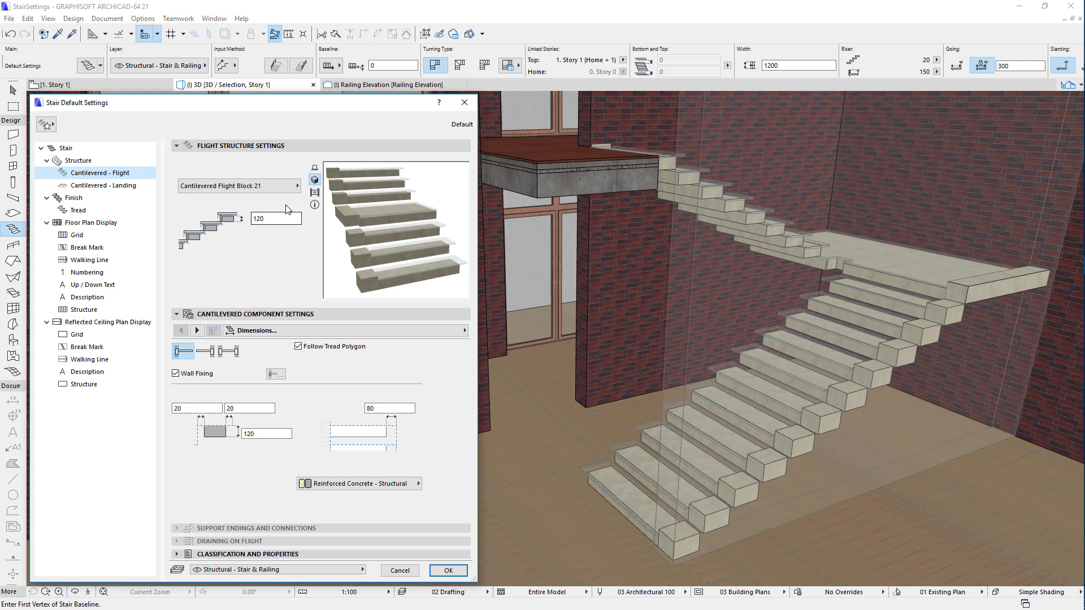
left_click(294, 187)
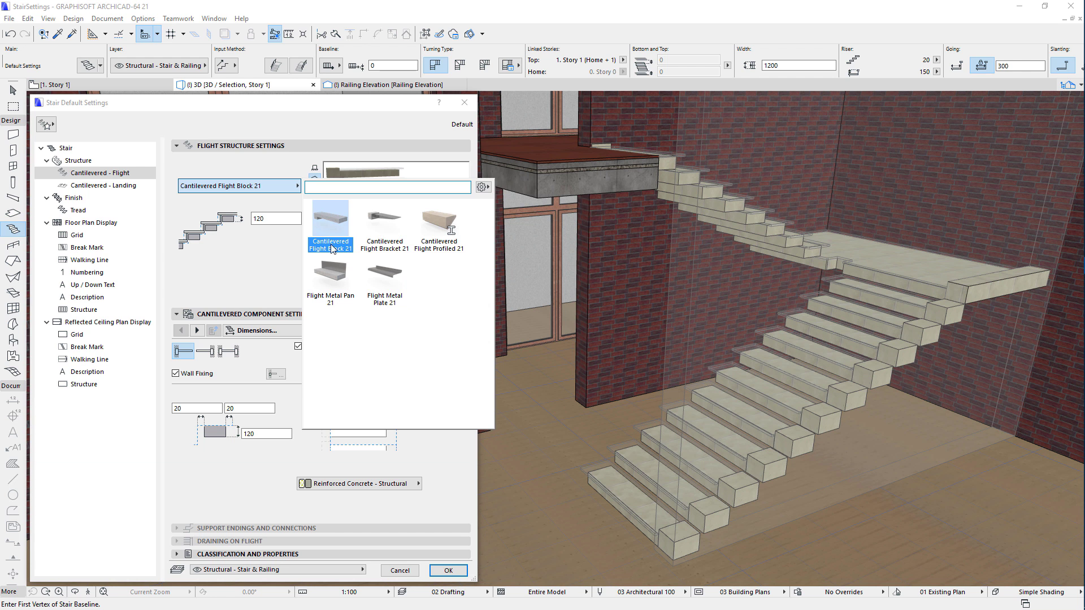
left_click(283, 247)
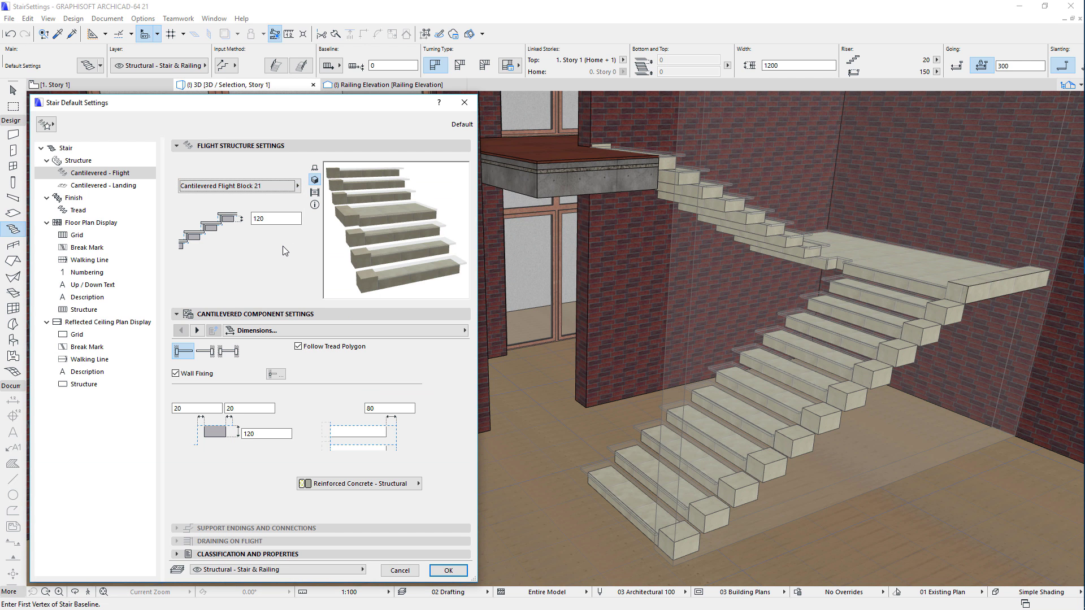
Try fixing the cantilevered flight on the right side and on both sides, ending on left-side fixing
left_click(207, 355)
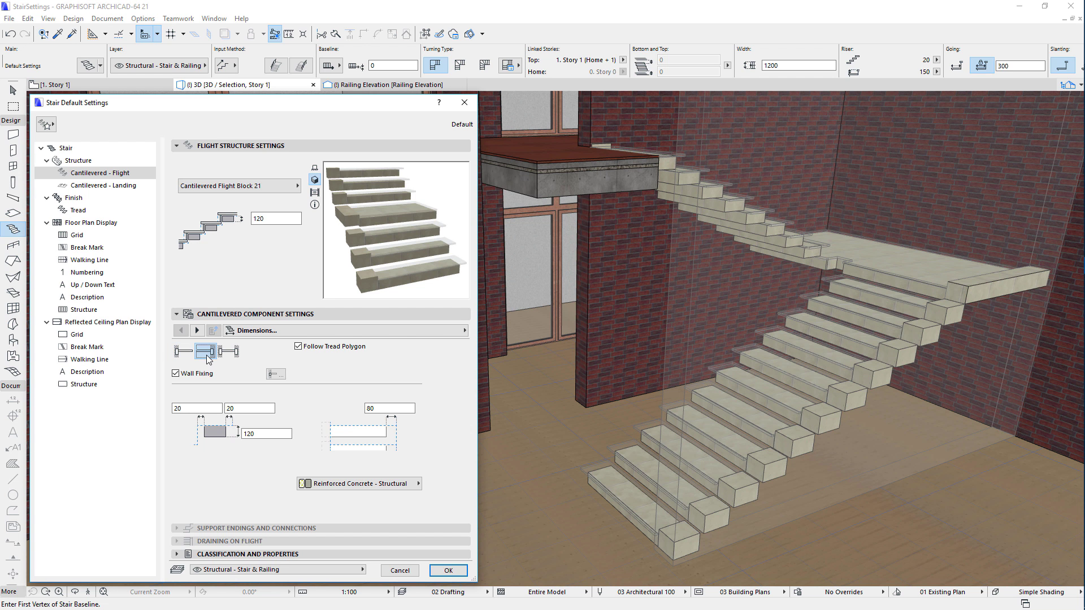
left_click(233, 357)
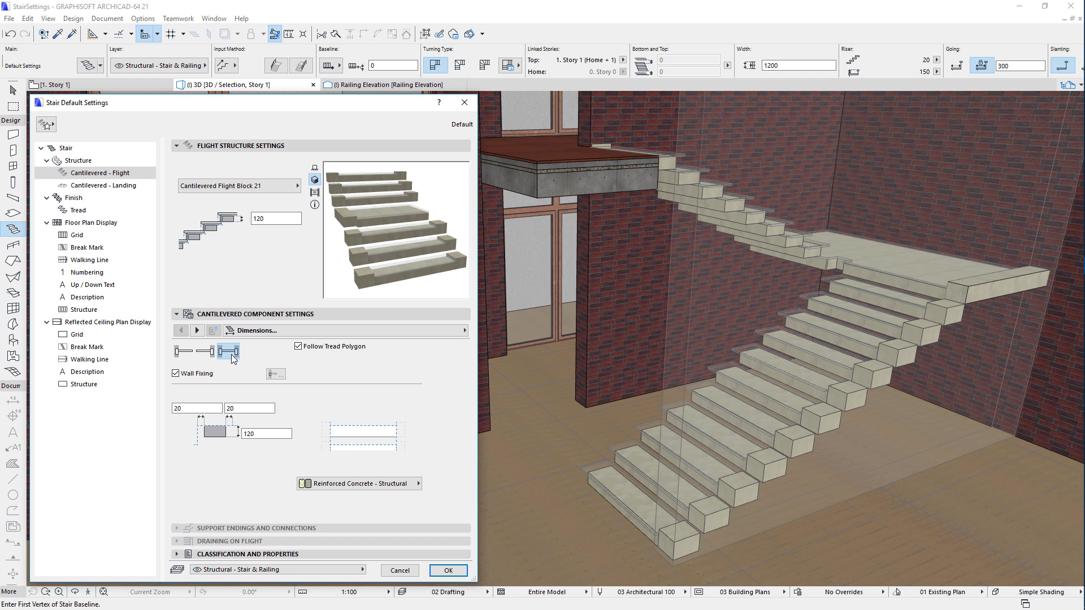
left_click(183, 352)
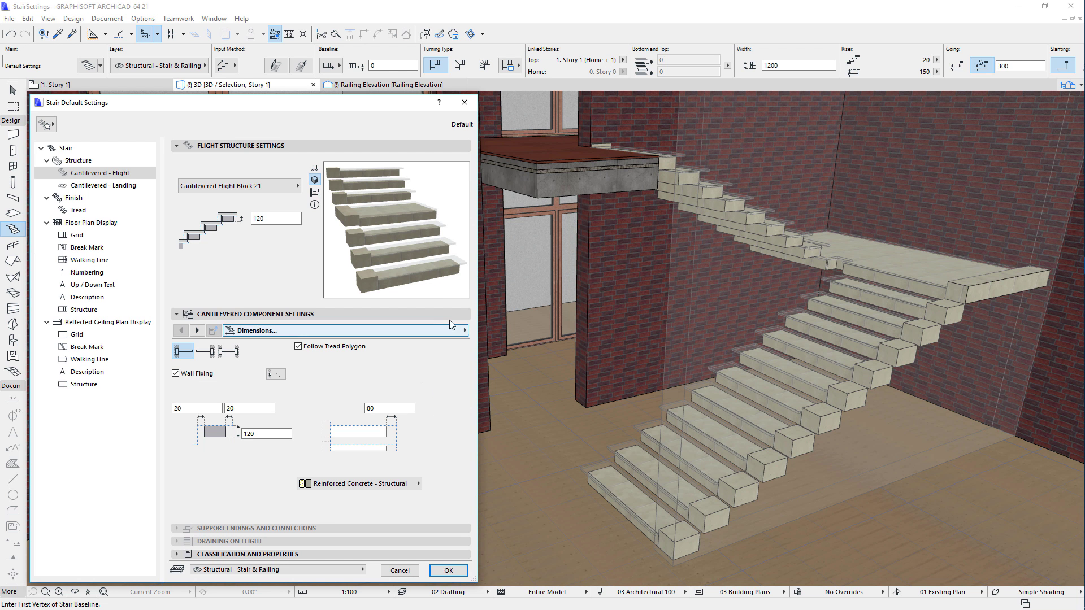
Review the cantilevered flight component's representation settings and go back to the general structure settings
left_click(432, 330)
left_click(541, 370)
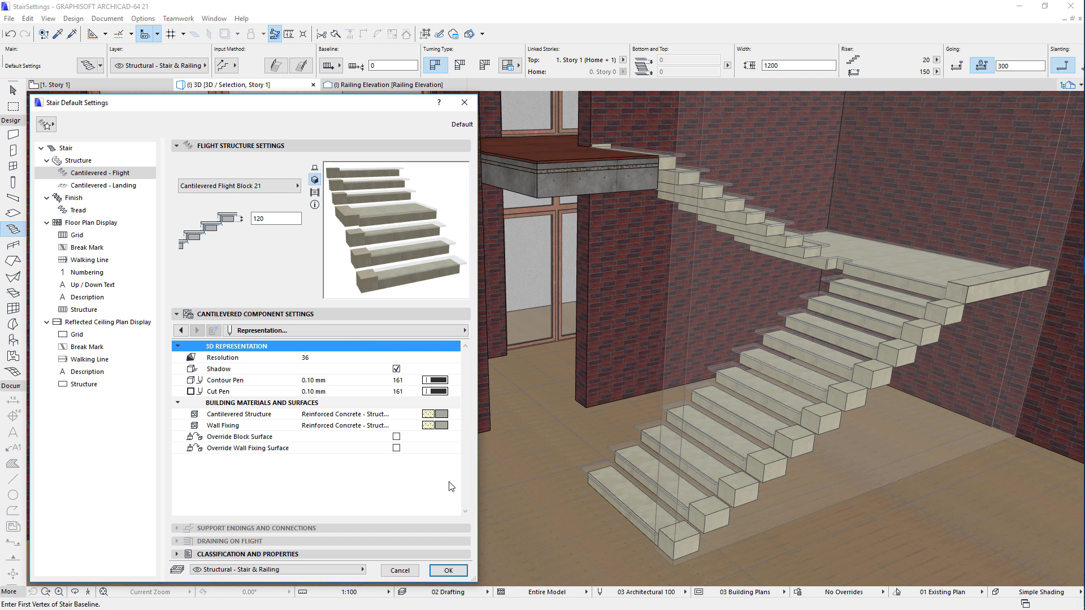
key("Up")
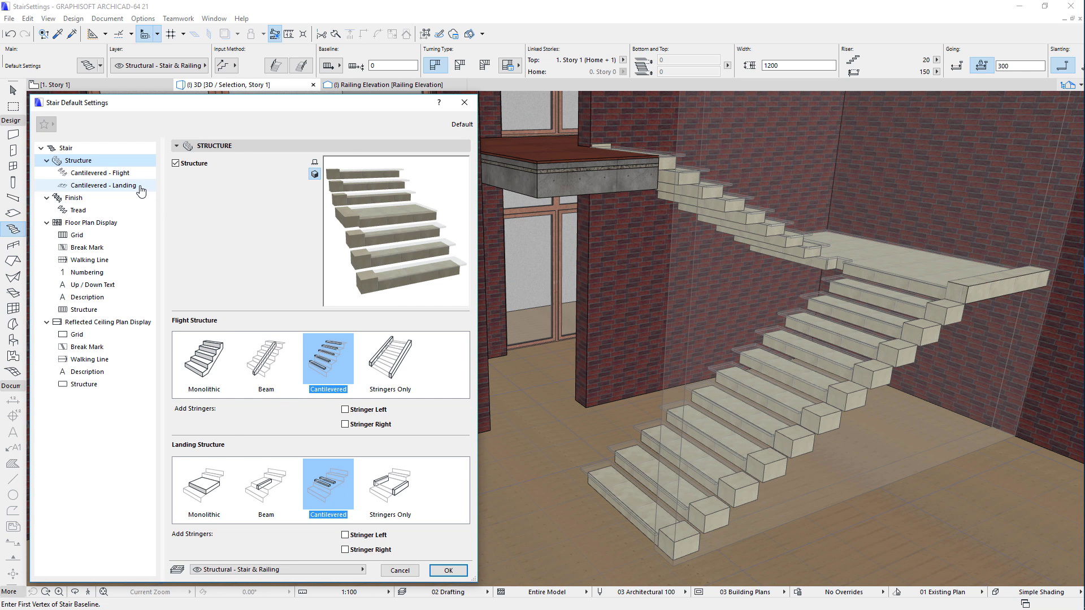
Review the cantilevered landing's component types and its component settings, keeping Cantilevered Landing Block 21
left_click(107, 186)
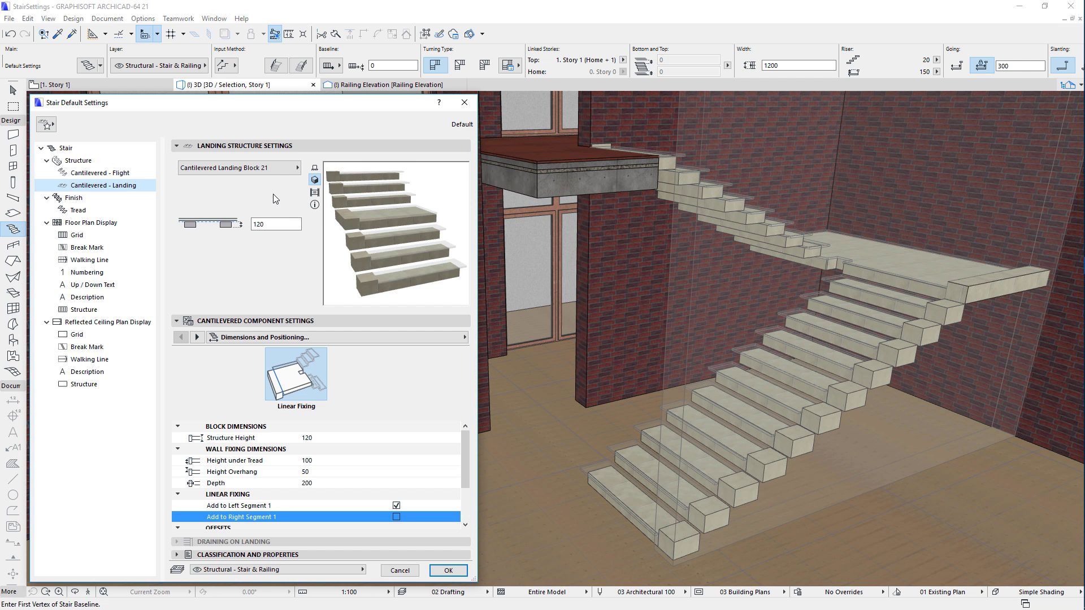
left_click(286, 169)
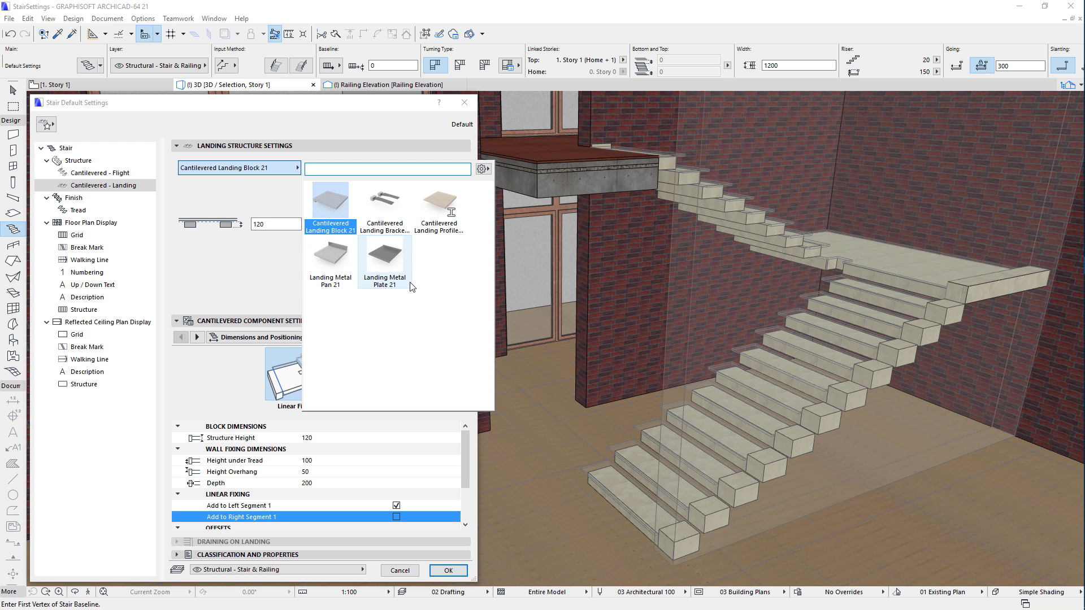
left_click(277, 290)
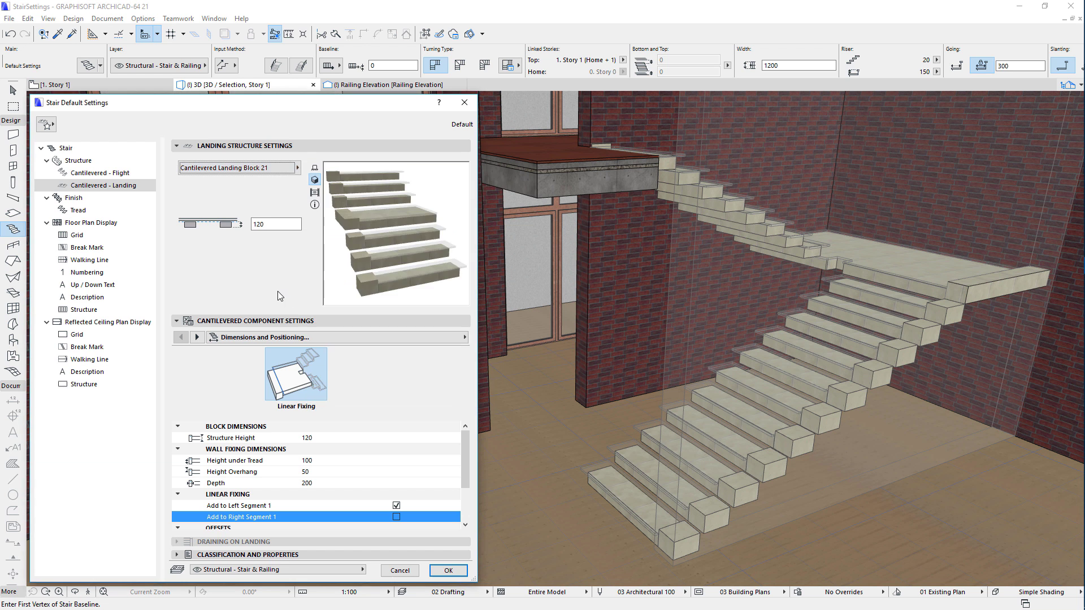
left_click(198, 337)
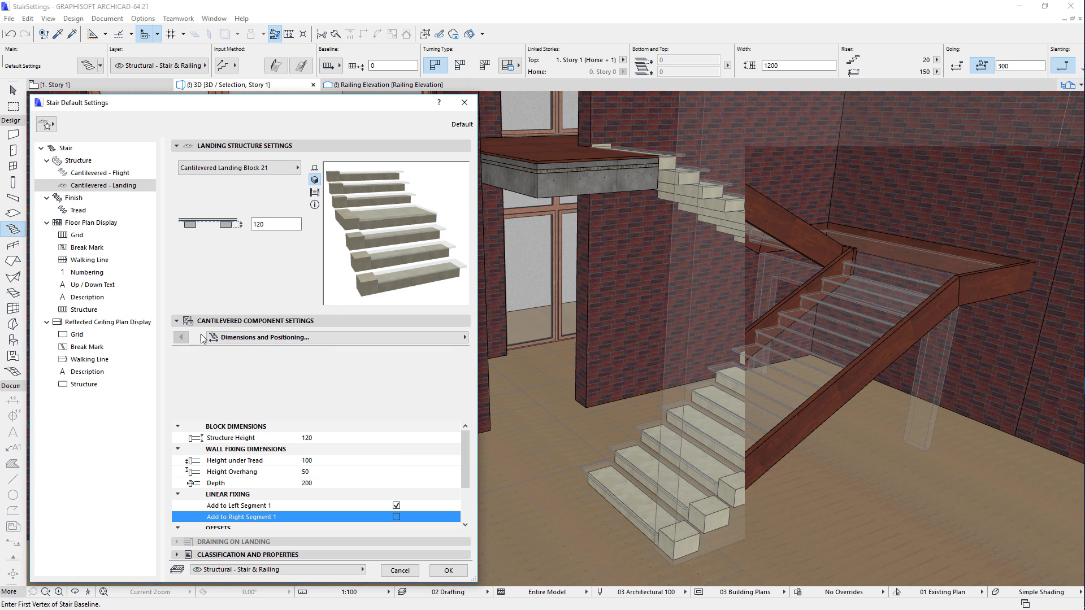
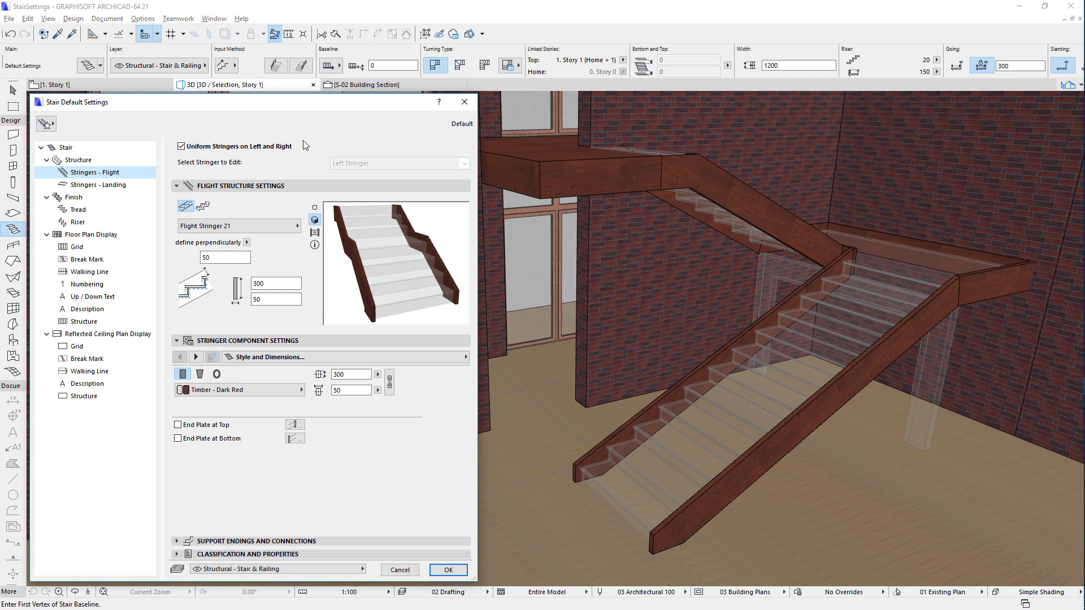
Try separate settings for the left and right flight stringers, then restore uniform stringers on both sides
left_click(282, 147)
left_click(408, 164)
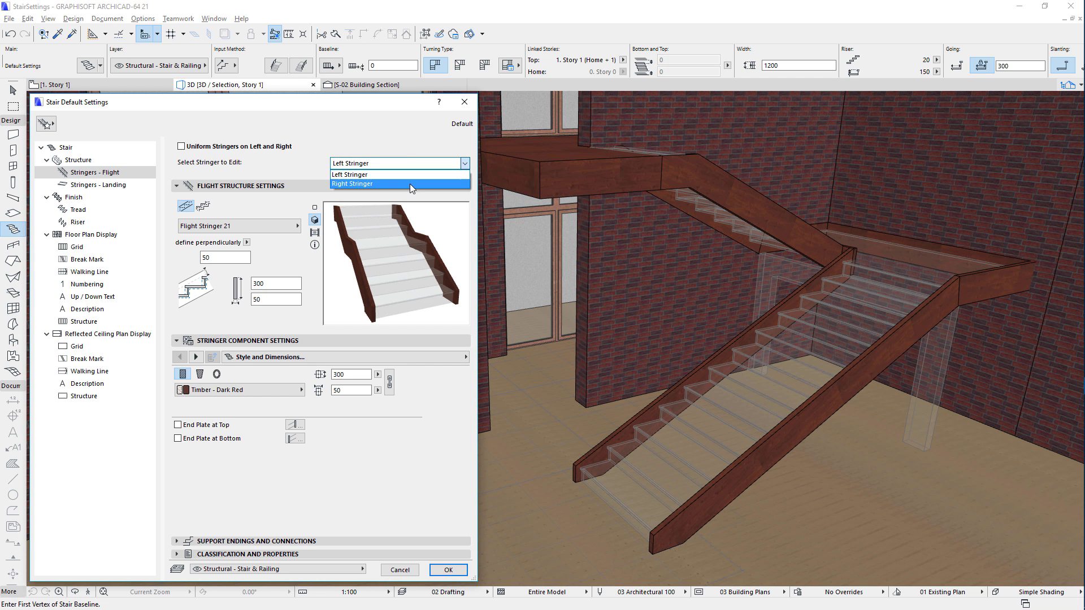
left_click(409, 184)
left_click(417, 164)
left_click(418, 178)
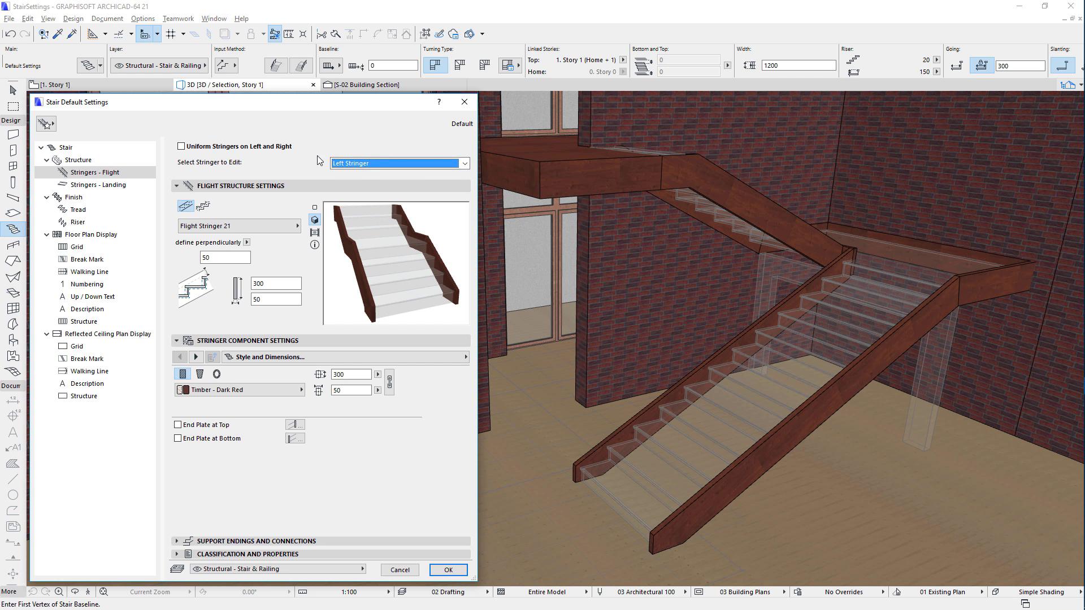
left_click(282, 147)
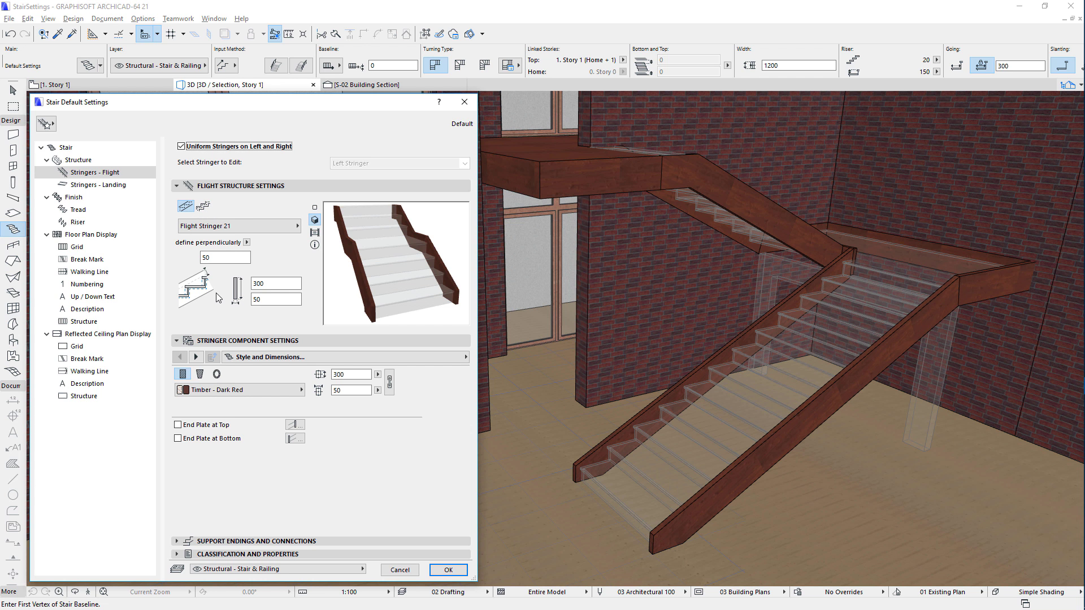
Examine the flight stringer's size and offset fields and the offset definition methods, keeping the perpendicular definition
left_click(273, 299)
left_click(272, 283)
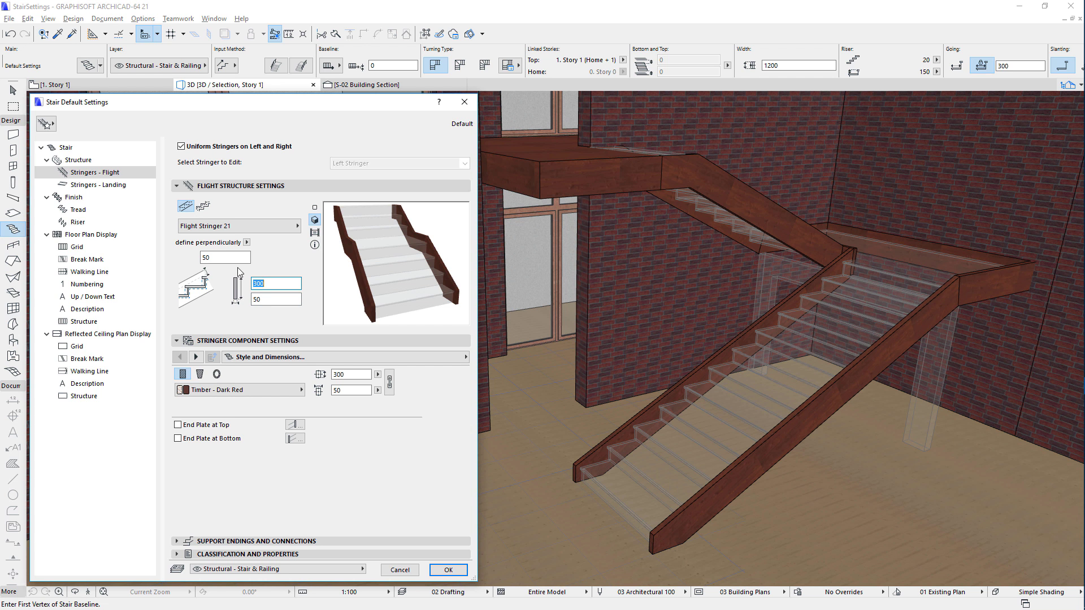
left_click(225, 258)
left_click(246, 242)
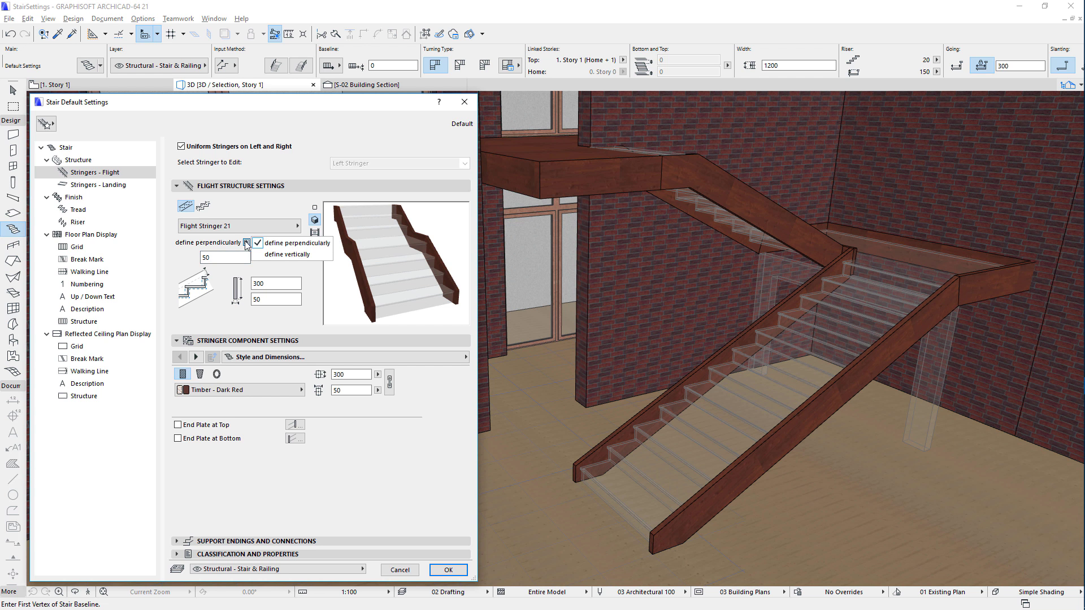
left_click(315, 266)
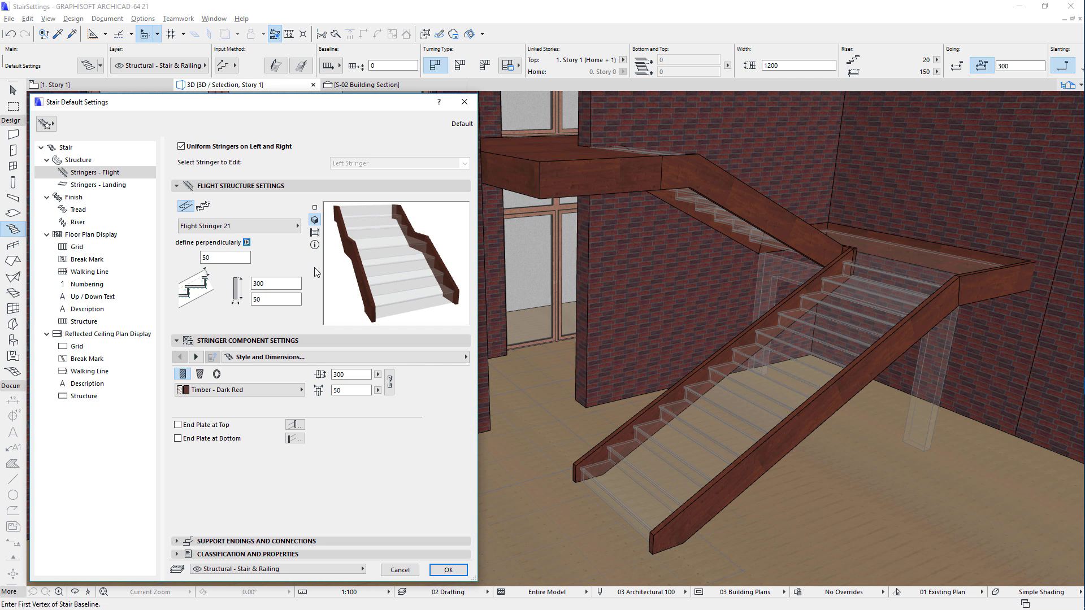
Review the flight stringer component types and the building material setting, keeping Flight Stringer 21 in Timber - Dark Red
left_click(288, 229)
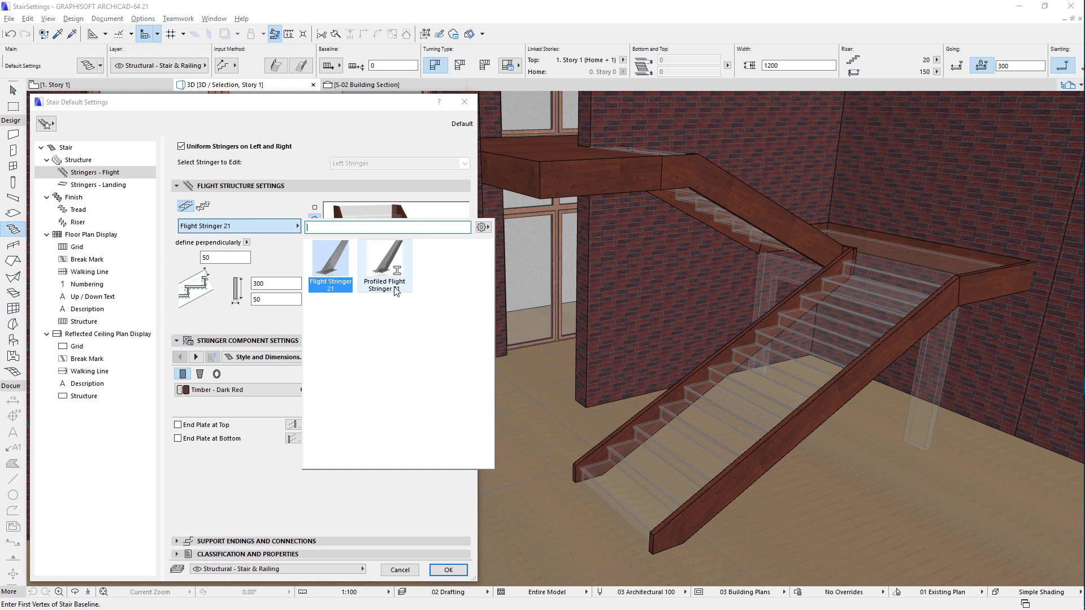
left_click(288, 259)
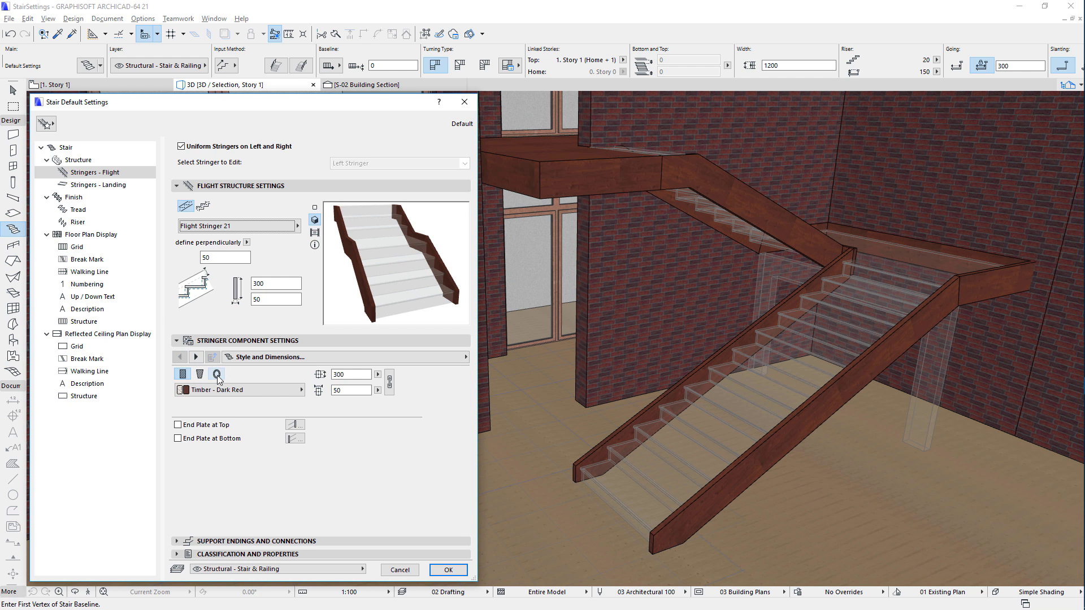
left_click(301, 390)
left_click(301, 391)
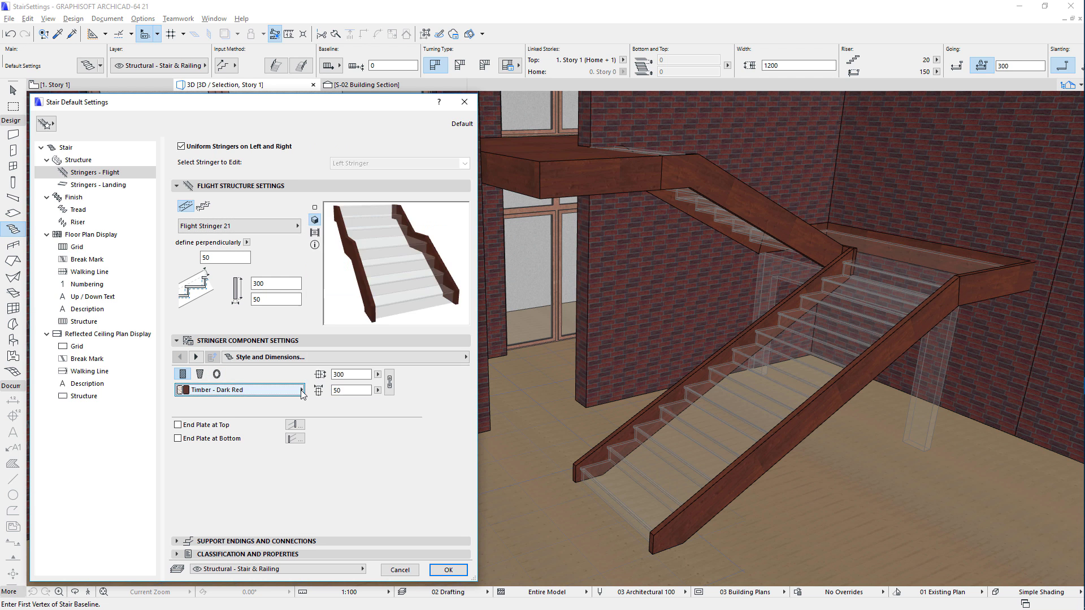
Review the flight stringer's top and bottom end plate settings and its representation settings
left_click(431, 358)
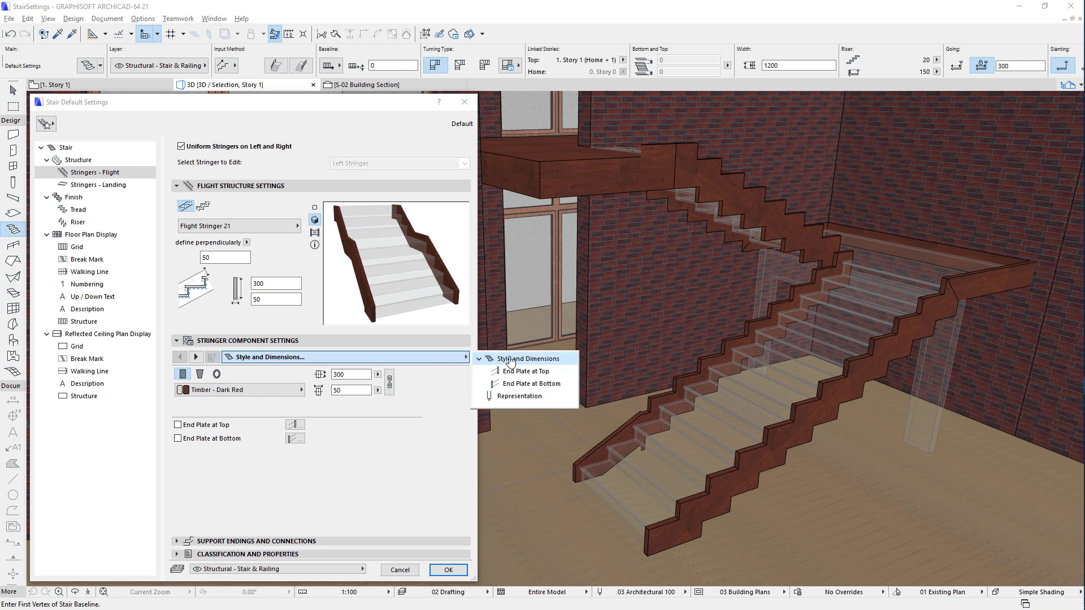
left_click(525, 371)
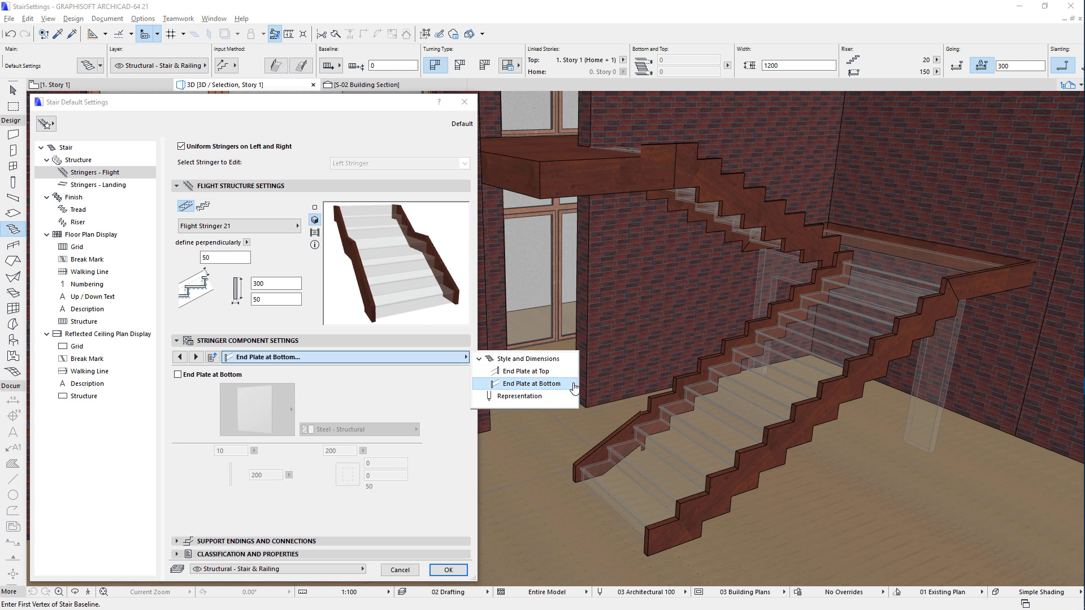
left_click(566, 396)
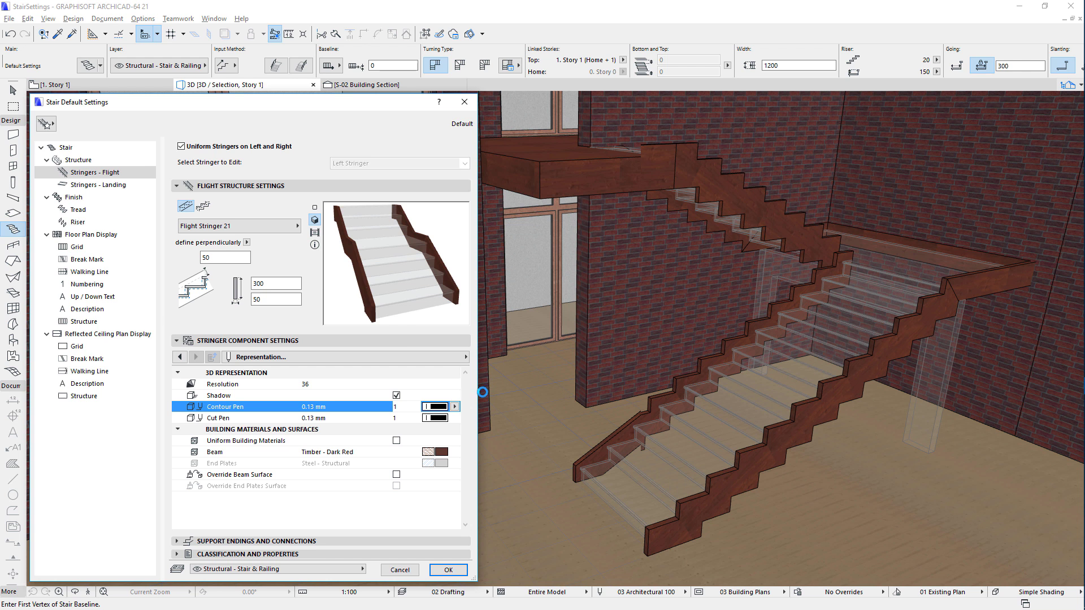
Switch the flight stringers to the stepped type and examine their height, thickness and offset fields
left_click(205, 208)
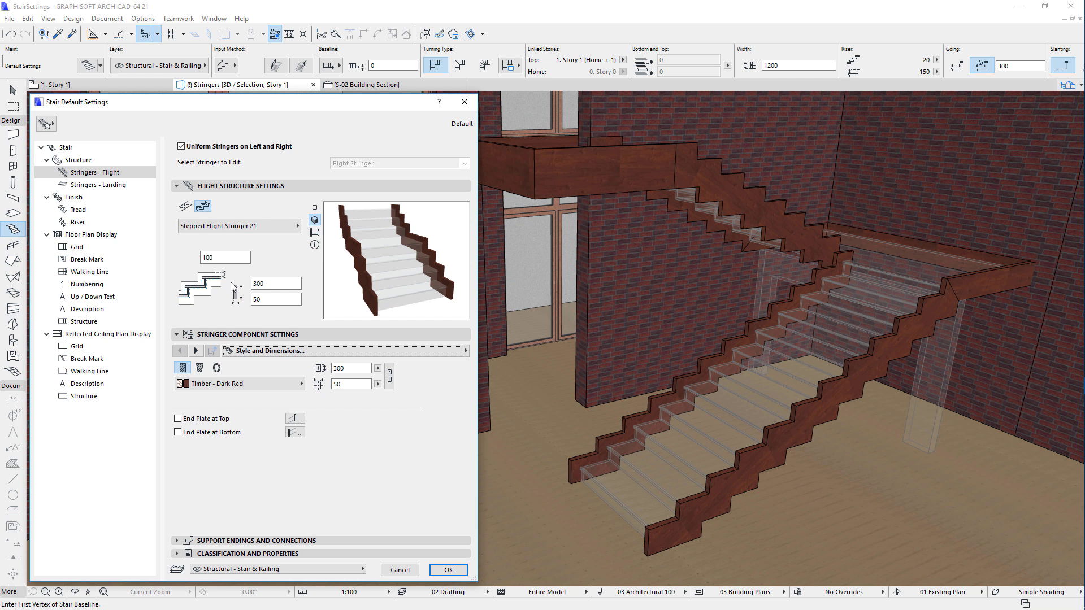
left_click(278, 299)
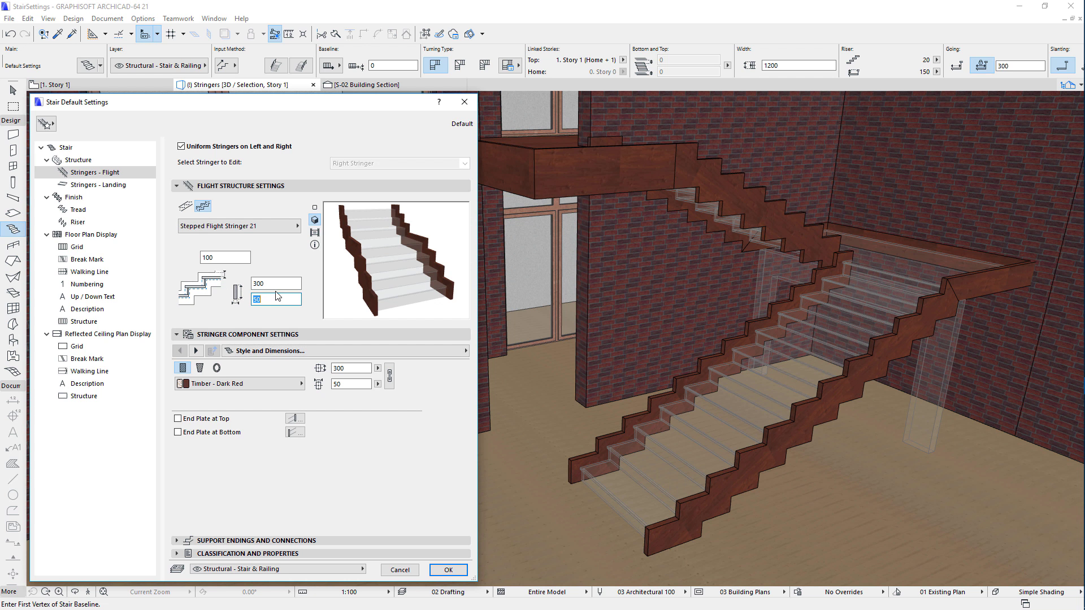
left_click(274, 284)
left_click(235, 258)
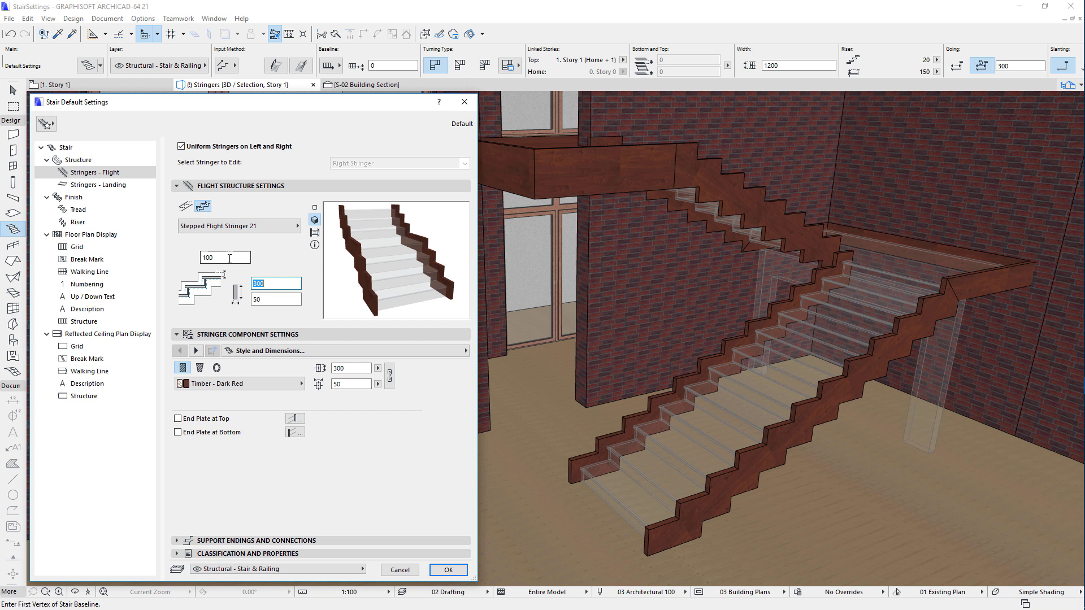
double_click(235, 258)
key("shift+Tab")
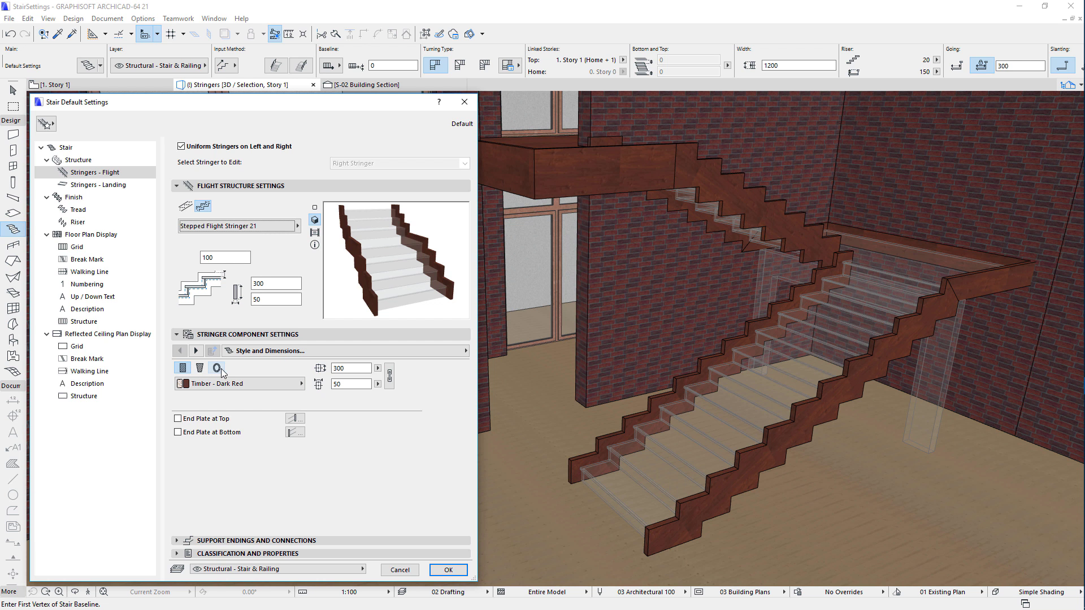
Review the stepped flight stringer's building material list, top and bottom end plate settings and representation settings, keeping Timber - Dark Red
left_click(297, 385)
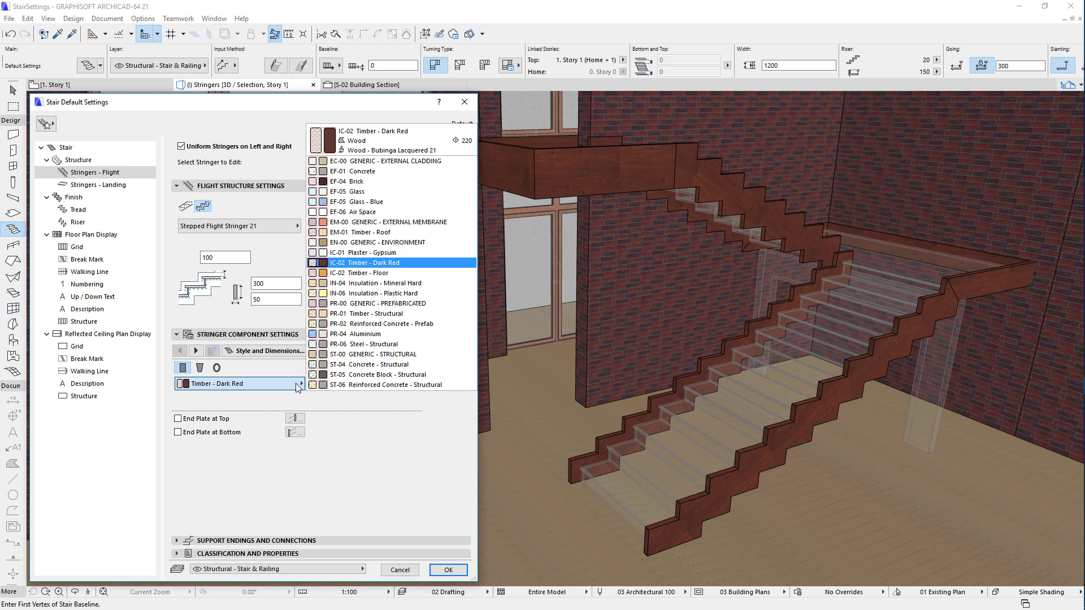
left_click(298, 385)
left_click(441, 351)
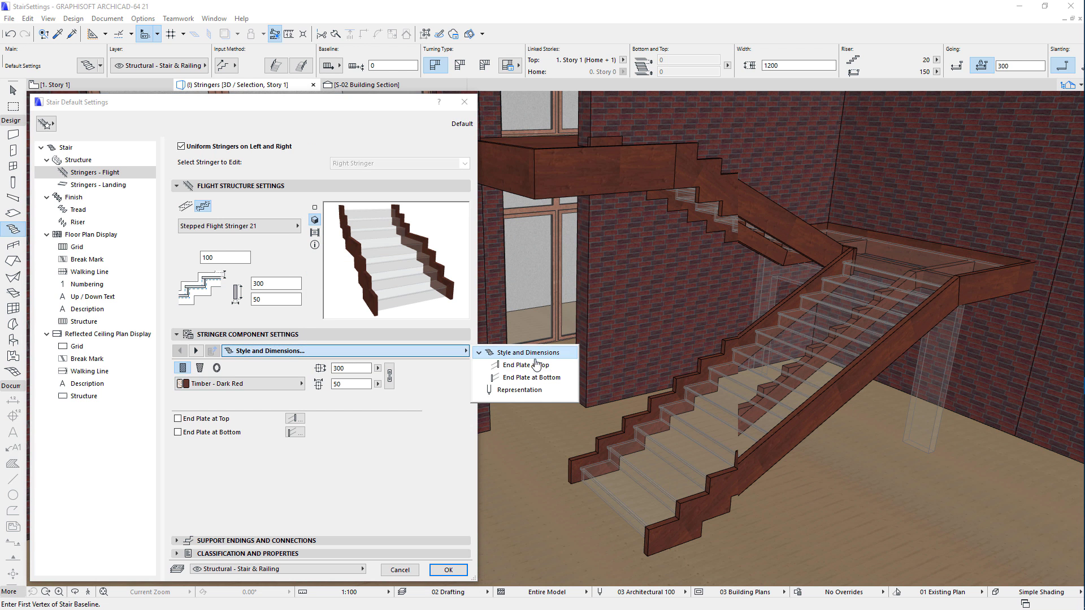
left_click(565, 365)
left_click(565, 378)
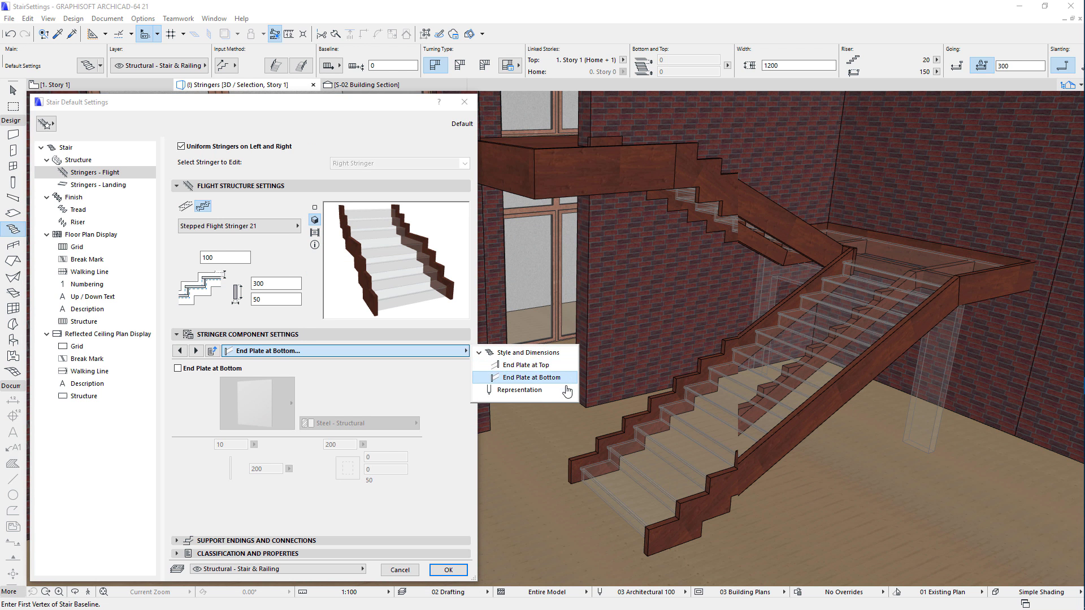
left_click(565, 390)
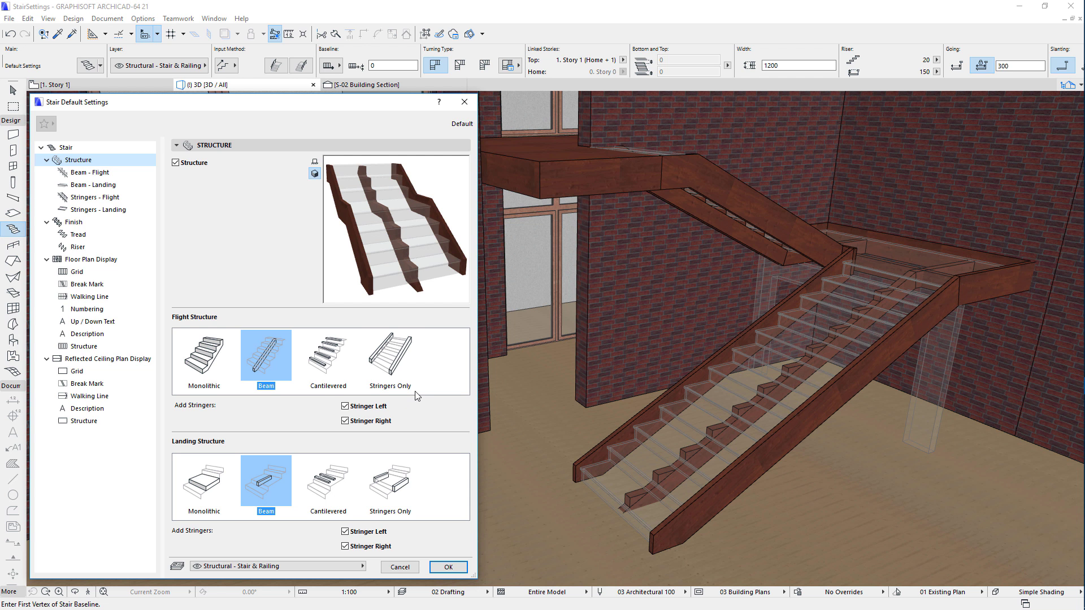
Review the flight stringers' support endings and the connection types available for the flight start
left_click(129, 199)
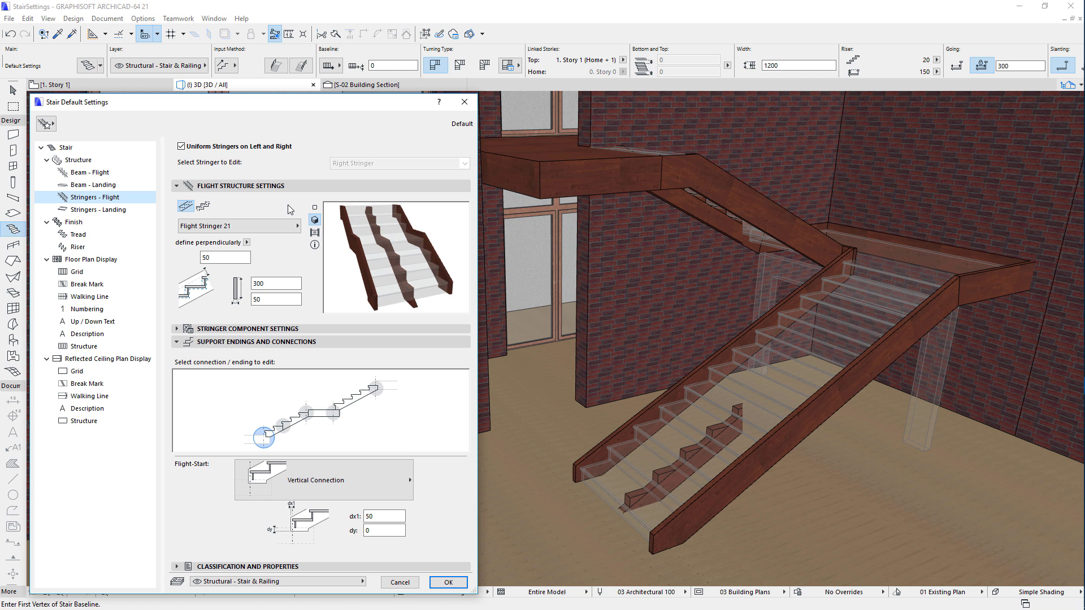
left_click(408, 501)
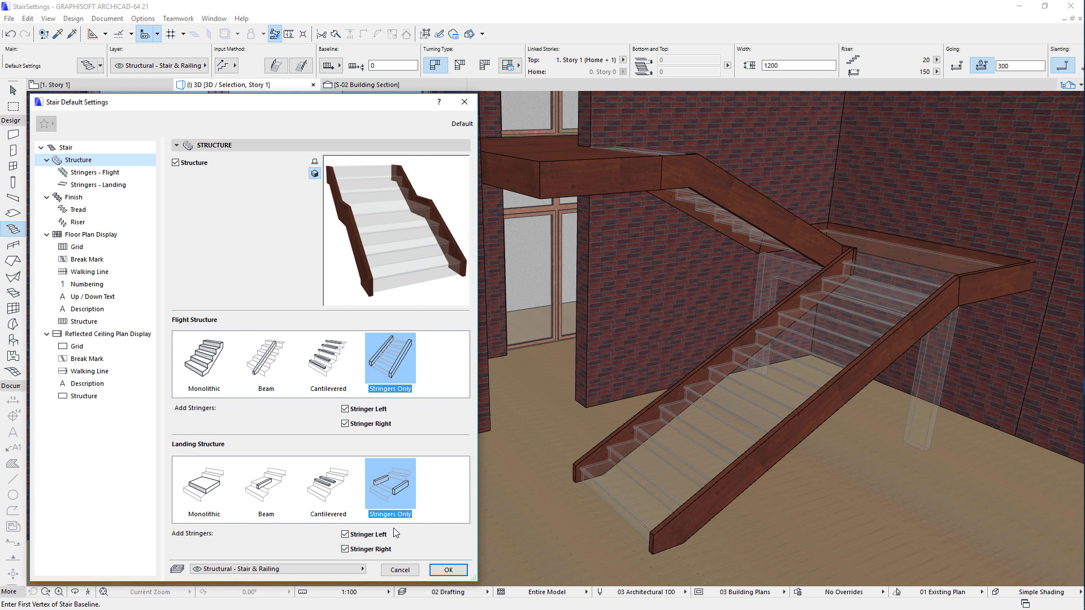
Try separate settings for the left and right landing stringers, then restore uniform stringers on both sides
left_click(131, 189)
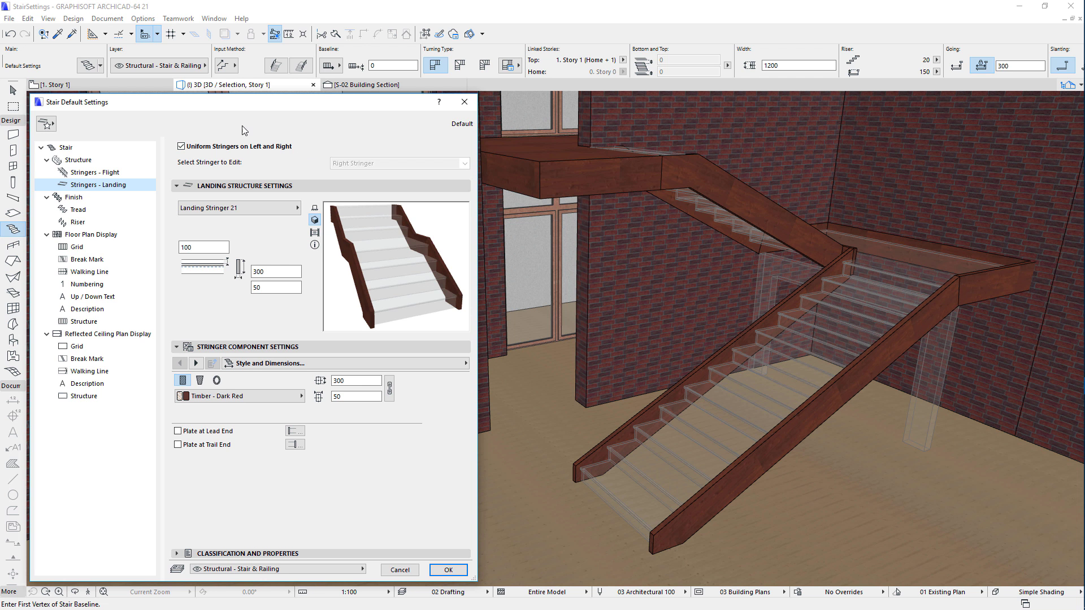
left_click(293, 147)
left_click(361, 164)
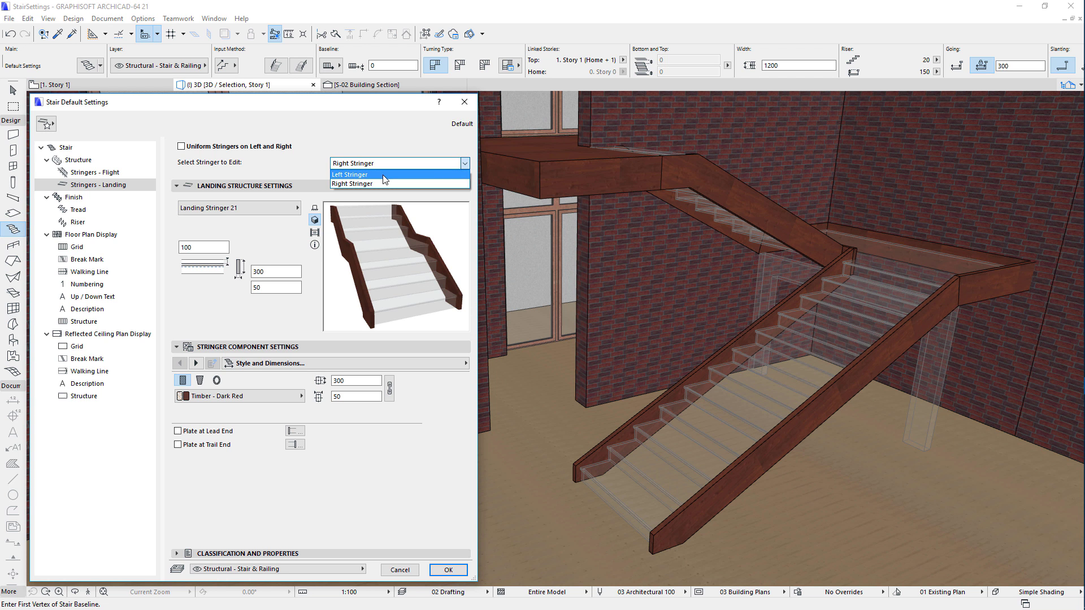
left_click(383, 177)
left_click(281, 147)
Examine the landing stringer's size and offset fields and the available component types, keeping Landing Stringer 21
left_click(279, 287)
left_click(276, 273)
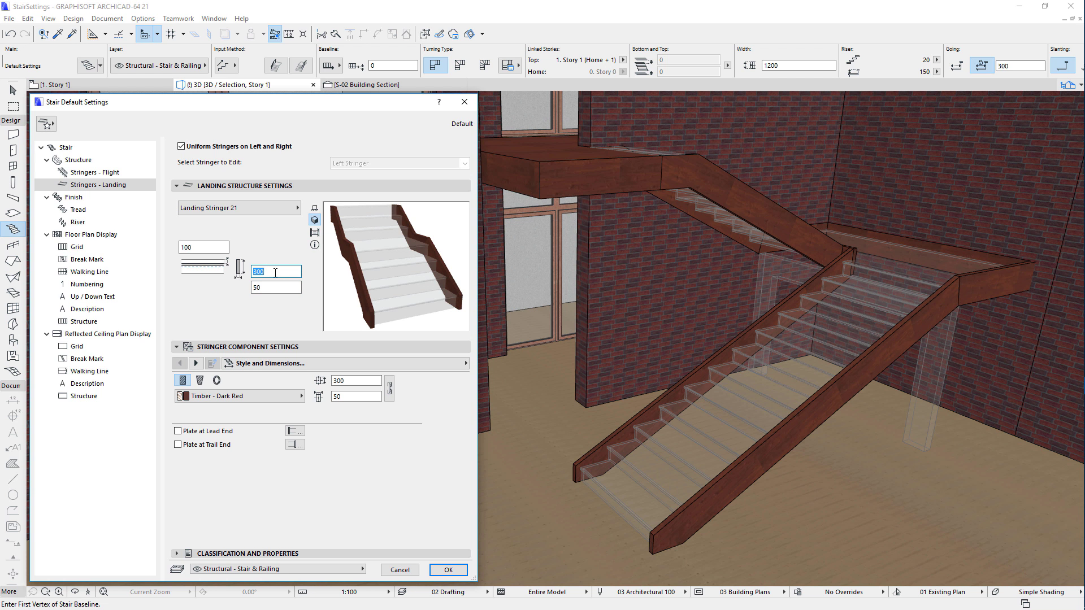
left_click(212, 247)
left_click(218, 247)
left_click(283, 208)
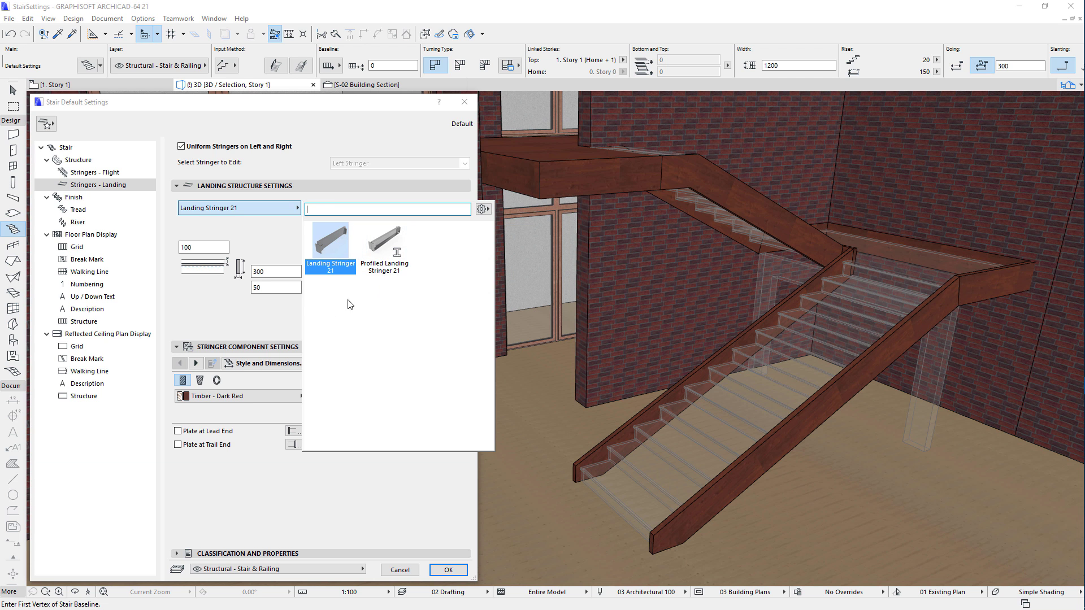
left_click(281, 313)
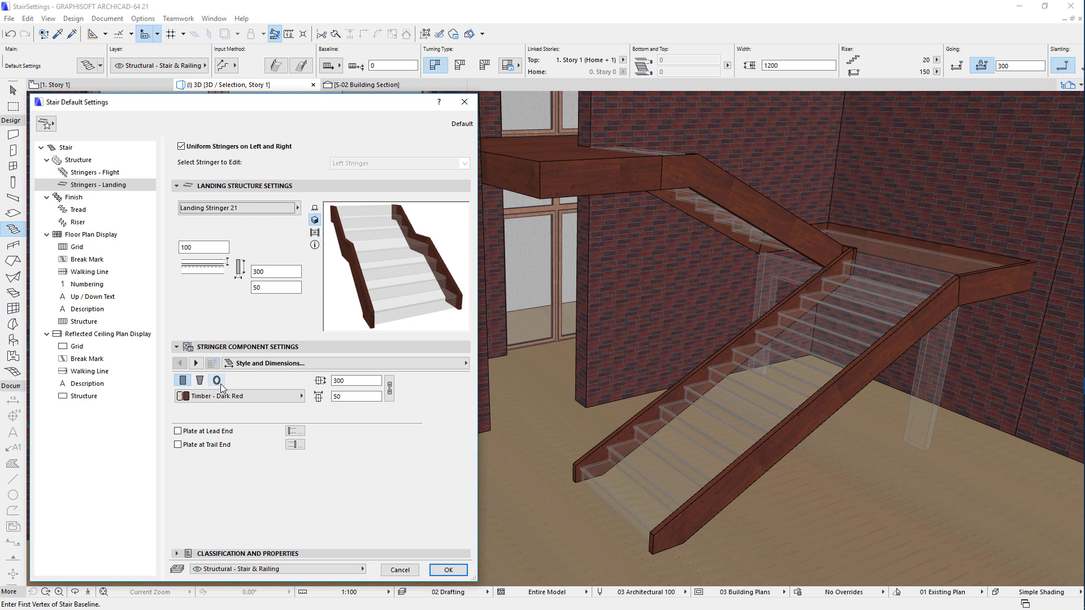
Review the landing stringer's building material list, lead and trail end plate settings and representation settings, keeping Timber - Dark Red
left_click(284, 398)
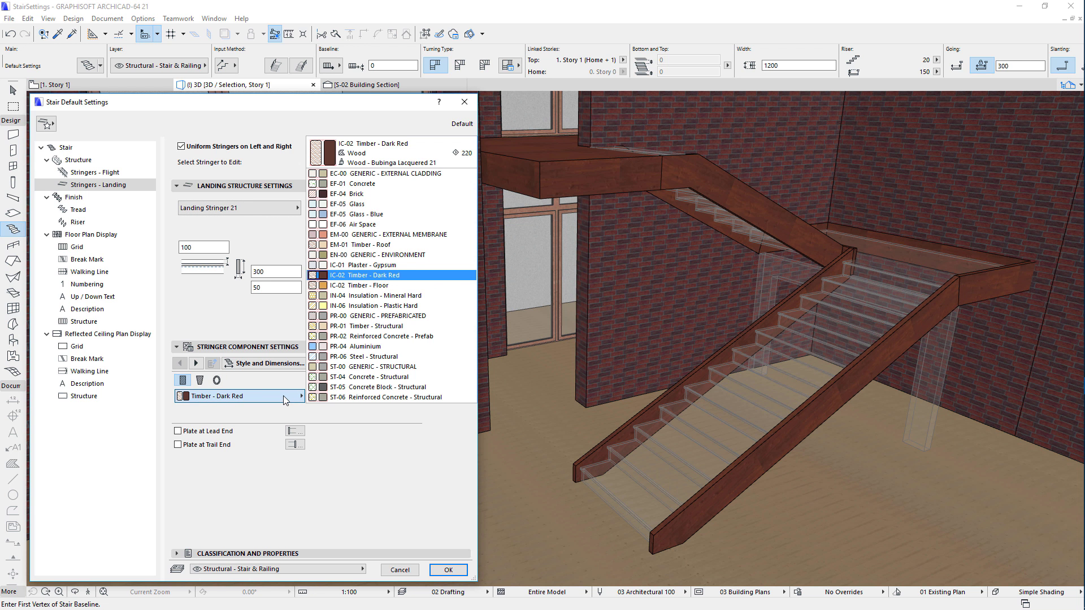
left_click(284, 398)
left_click(455, 363)
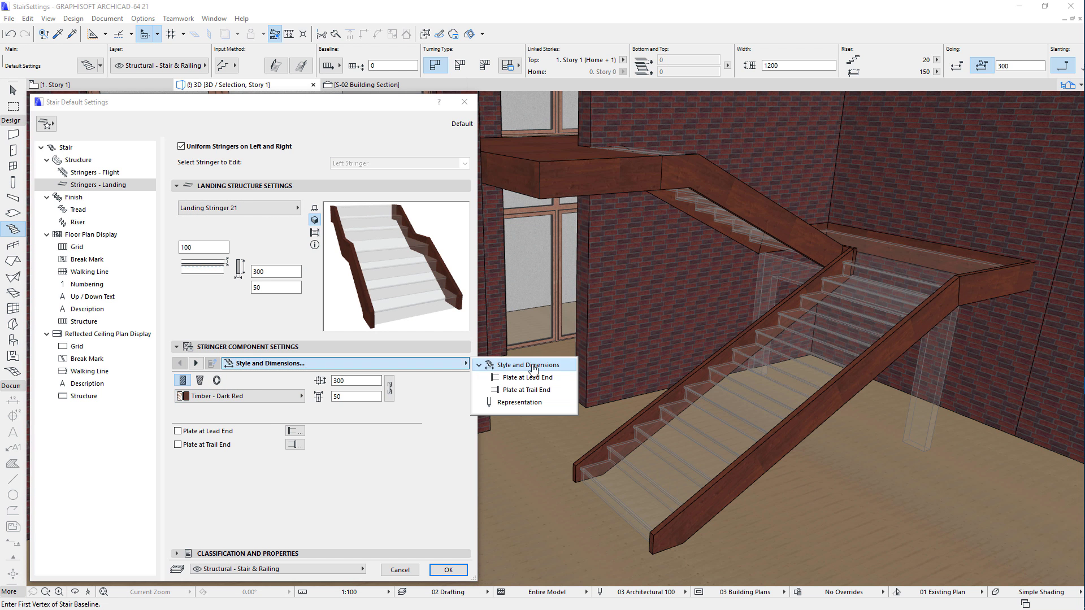
left_click(564, 379)
left_click(563, 391)
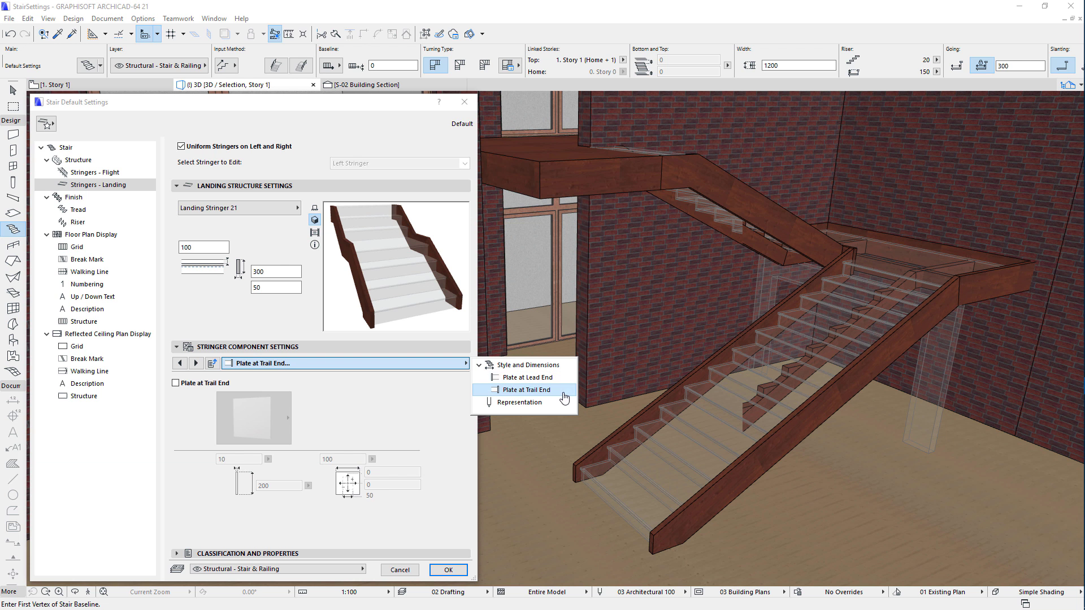
left_click(558, 403)
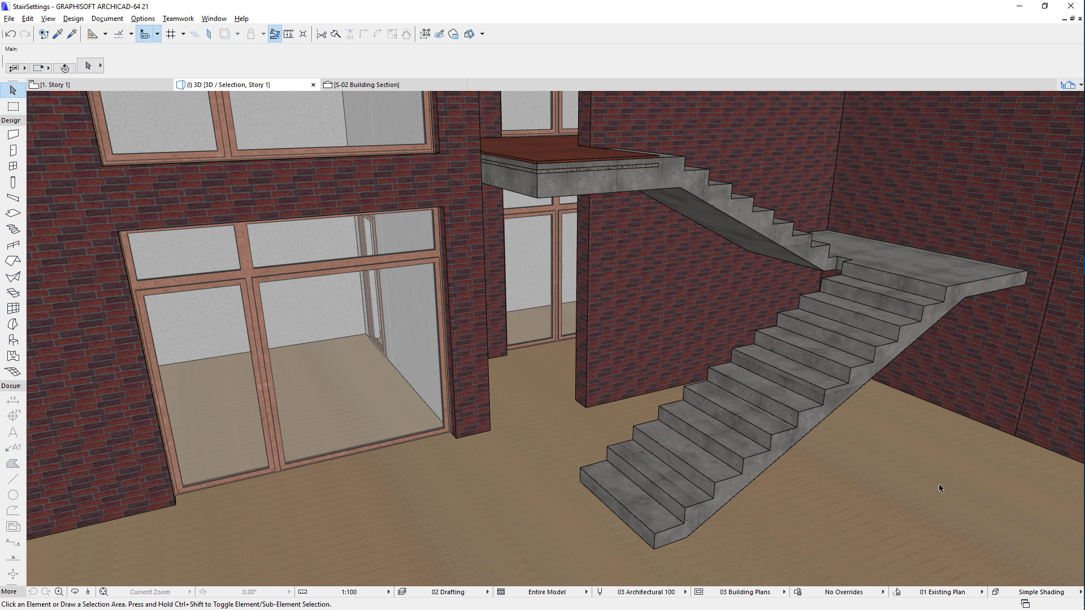
Enter the concrete stair's edit mode and split the lower flight's monolithic structure after its fourth step
left_click(821, 430)
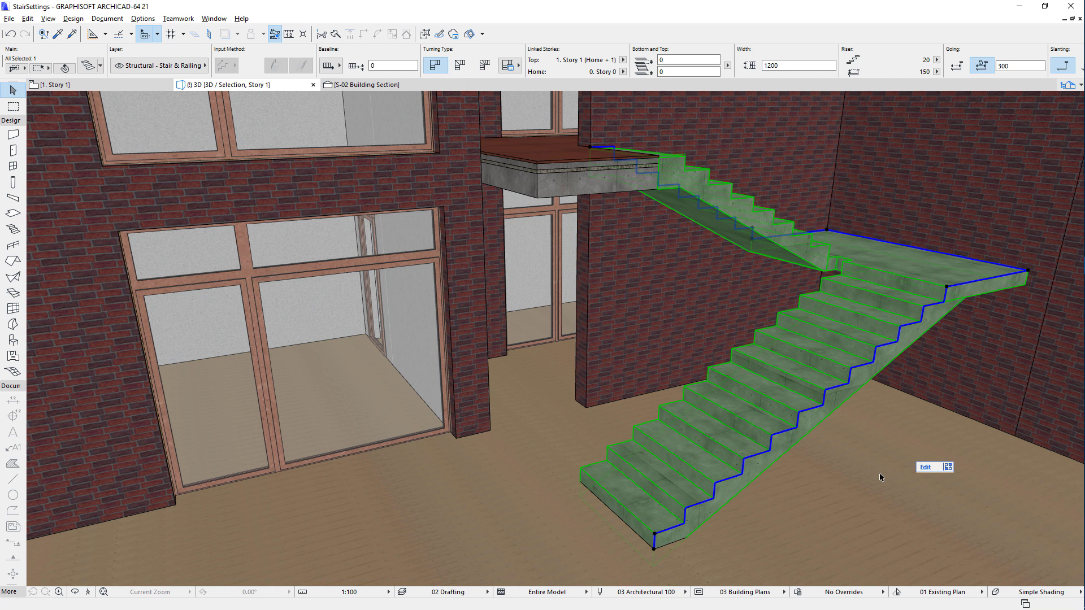
left_click(938, 468)
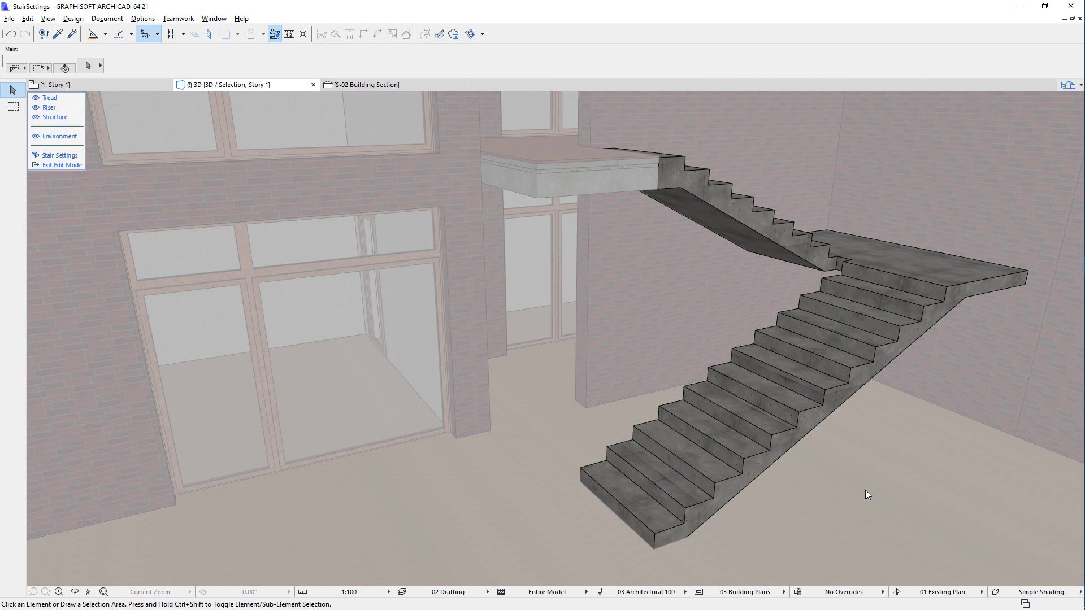
left_click(814, 432)
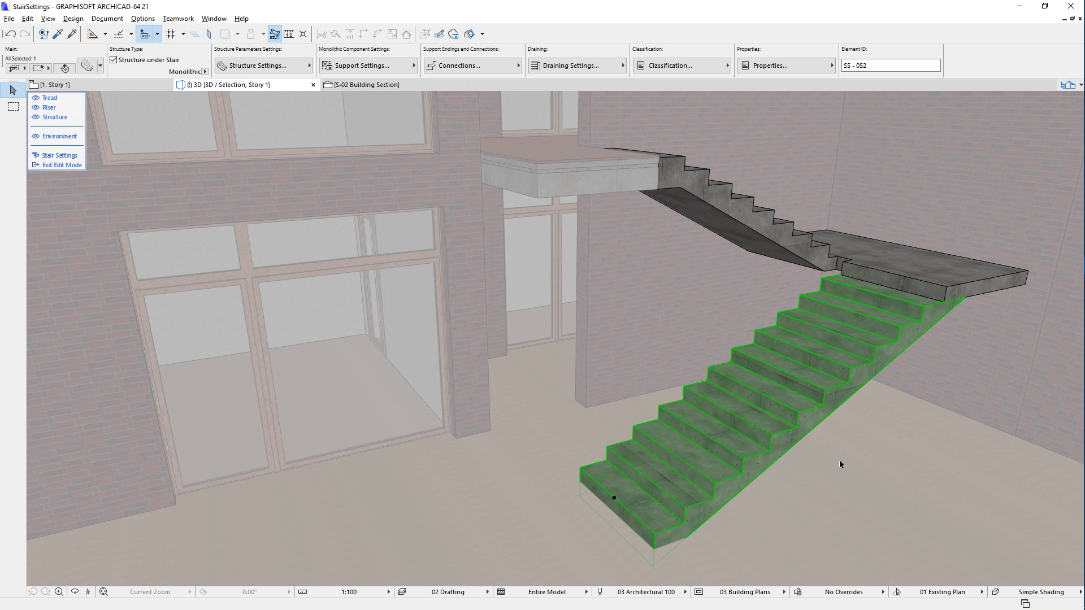
right_click(839, 464)
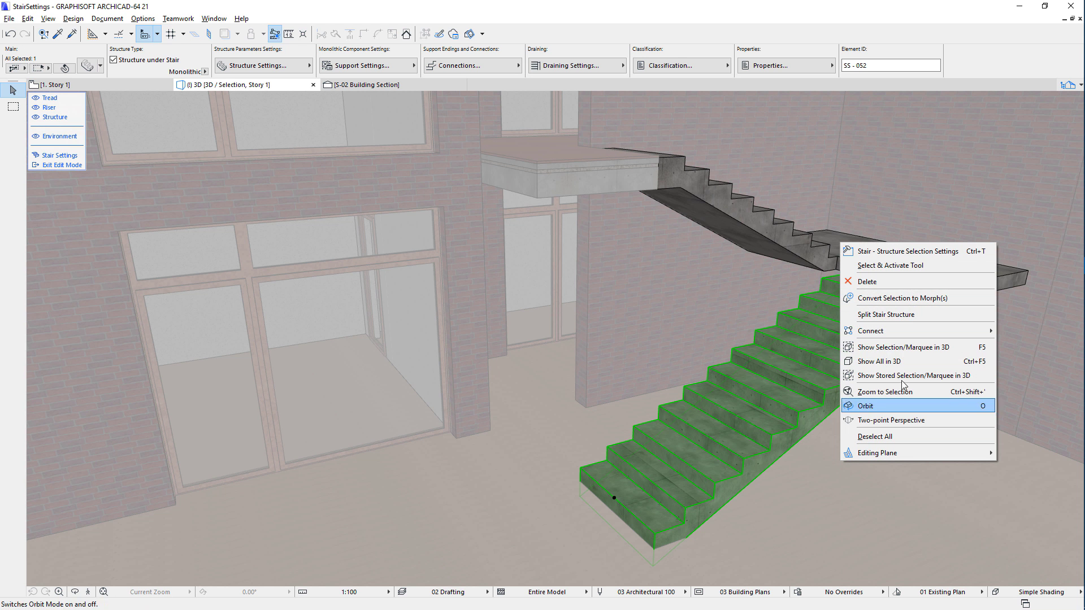
left_click(931, 313)
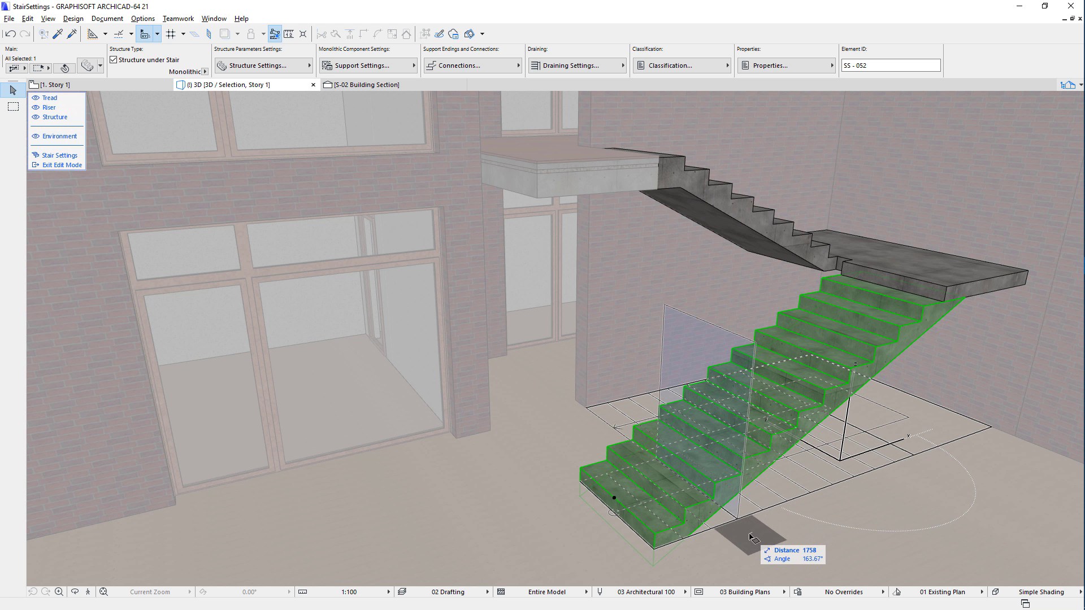
left_click(782, 524)
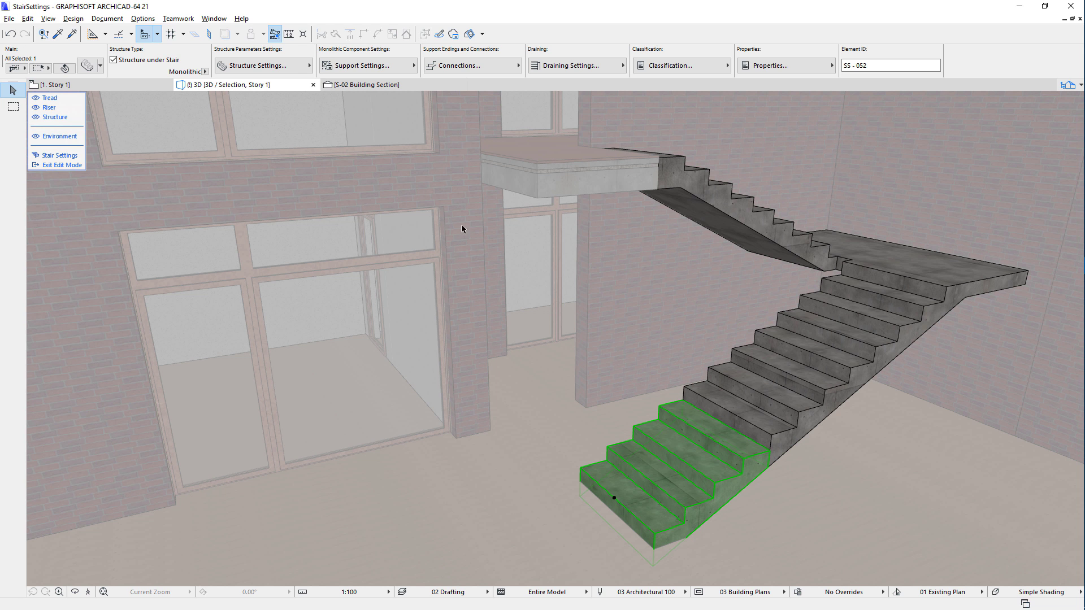
Change the lowest split segment to the flat-bottomed solid structure type, then exit edit mode and deselect the stair
left_click(261, 70)
left_click(380, 68)
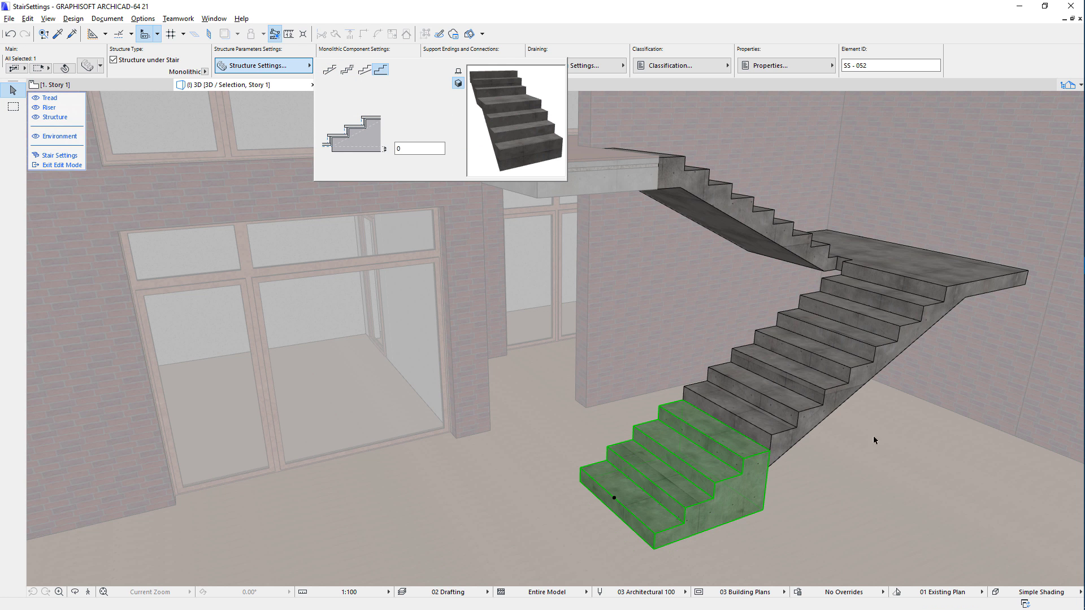
left_click(892, 468)
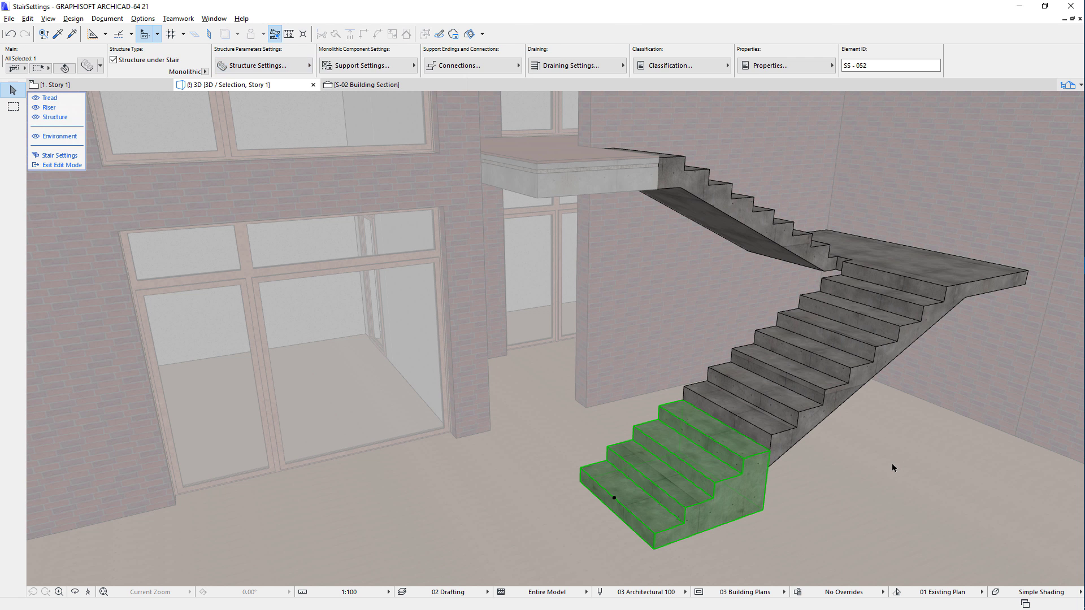
left_click(892, 467)
left_click(79, 166)
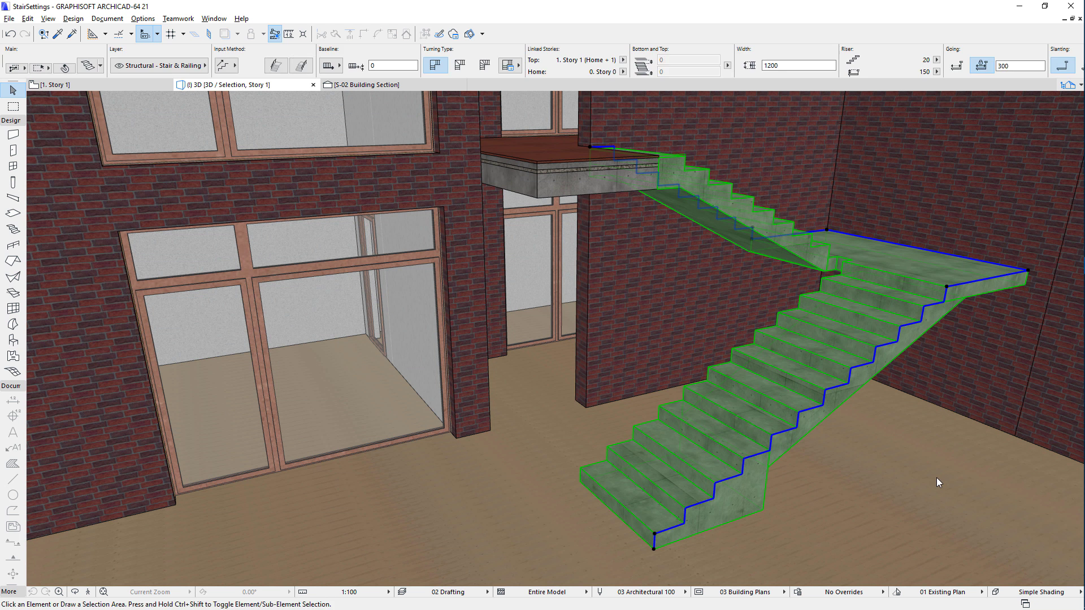
left_click(937, 478)
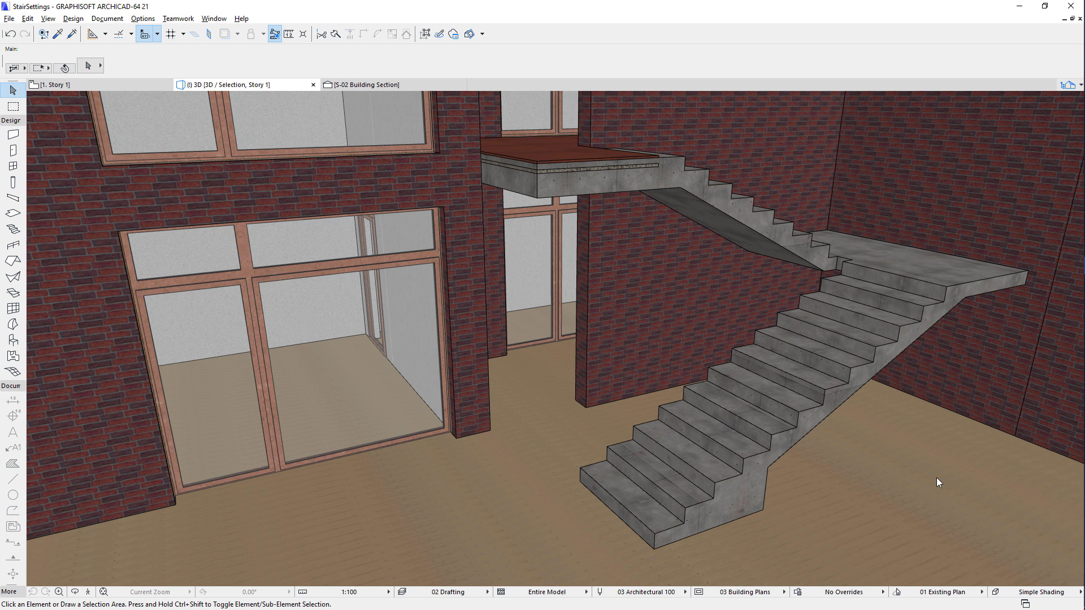
Reopen the stair in edit mode and unify the two structure segments of the lower flight
double_click(823, 421)
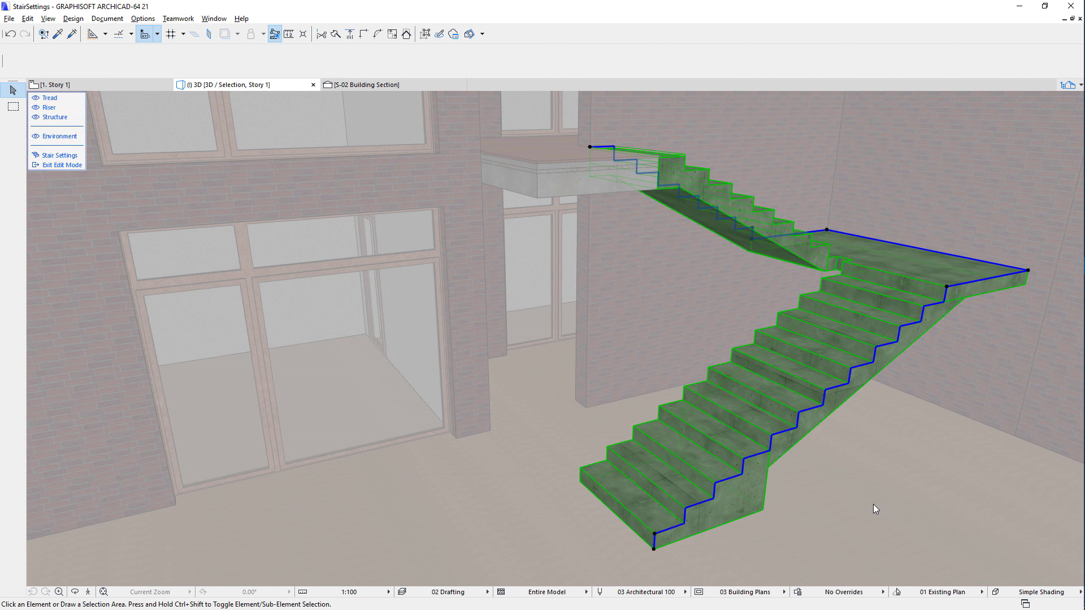
left_click(872, 509)
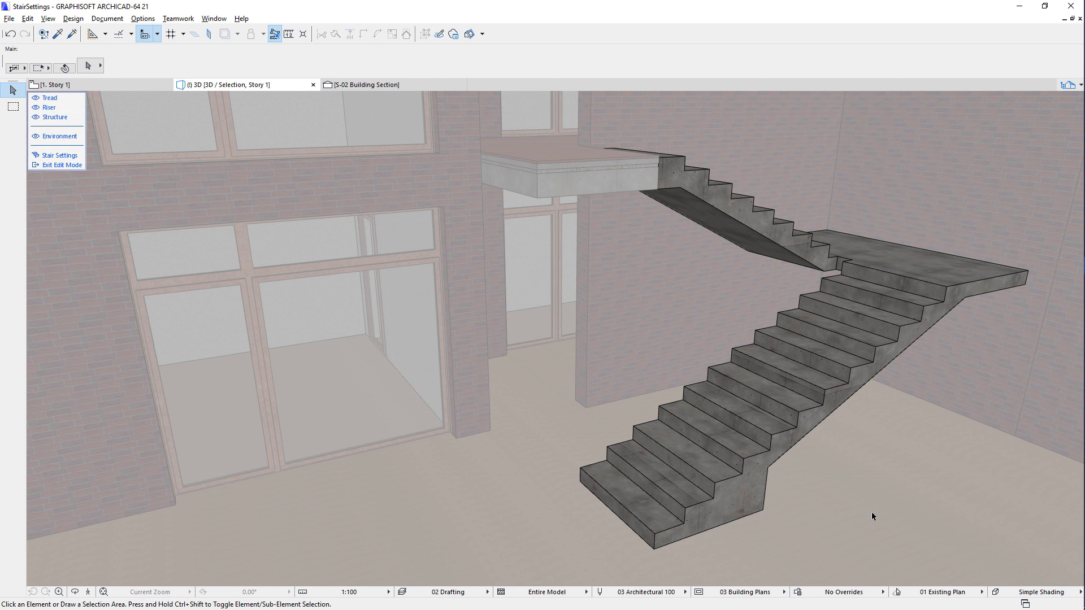
left_click(763, 489)
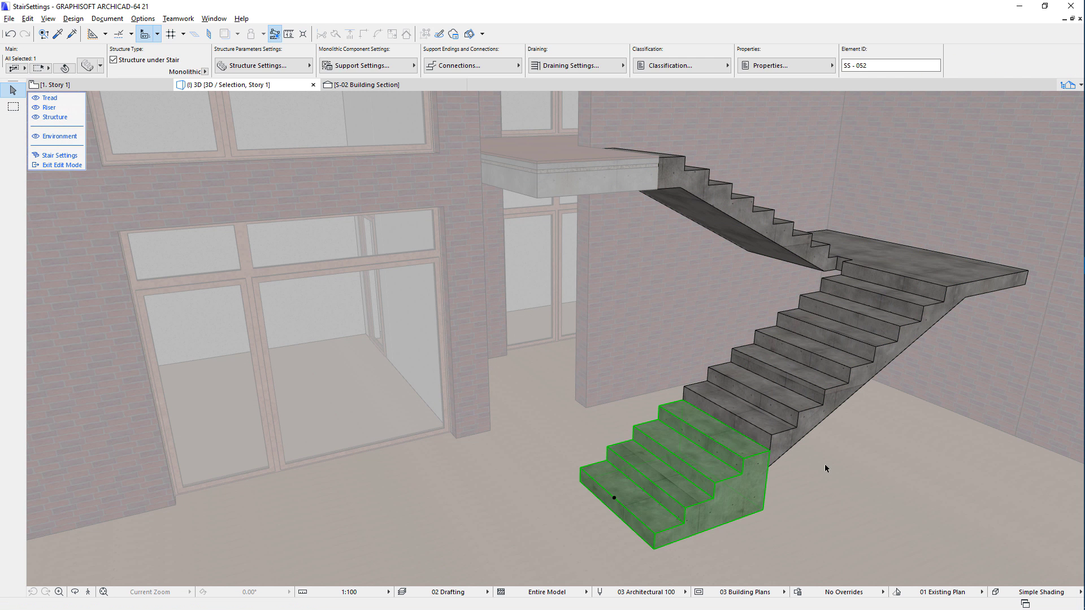
left_click(821, 424, "shift")
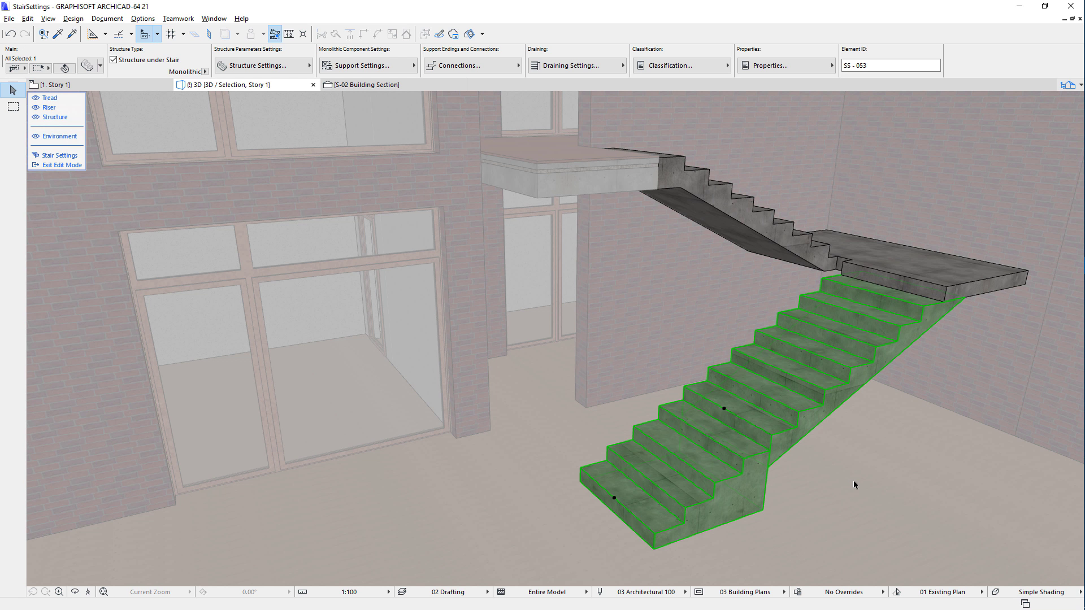
right_click(853, 481)
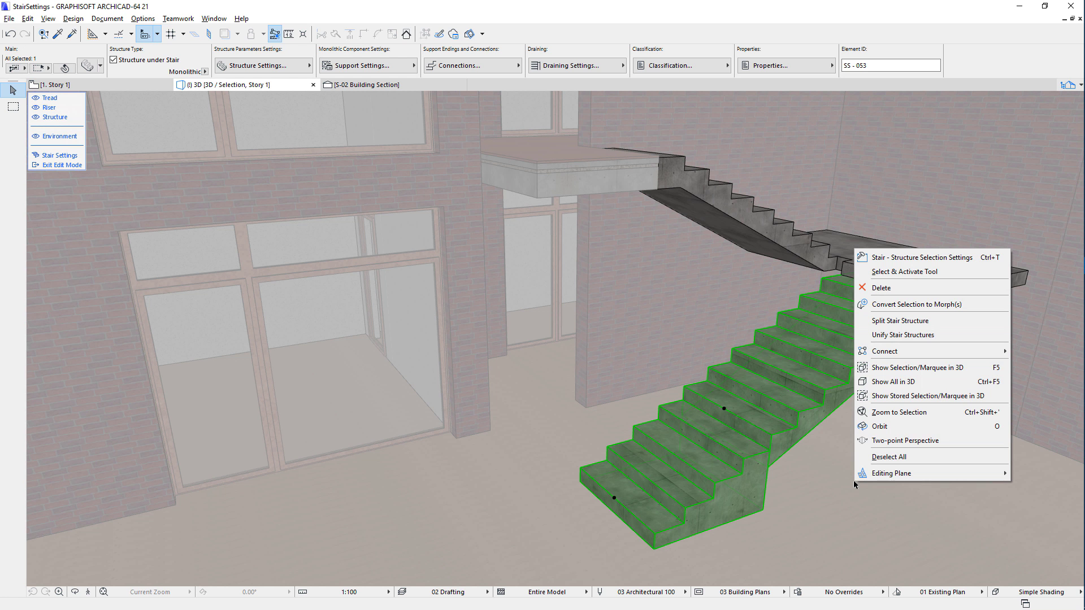
left_click(947, 336)
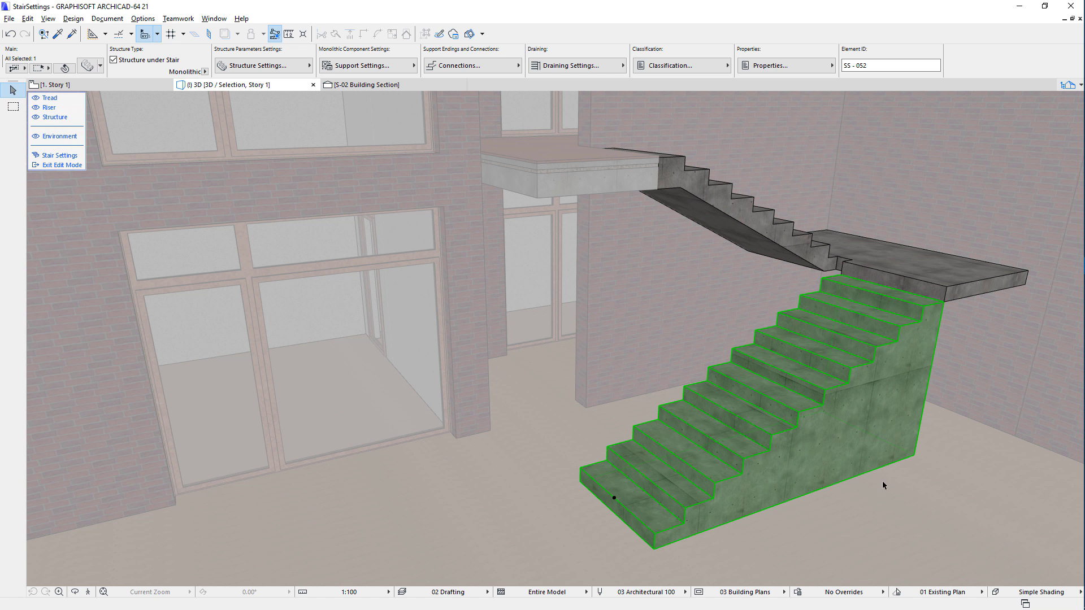
Give the unified lower flight a smooth sloped underside, and set its flight-landing connection so that slope continues to the landing's underside
left_click(303, 66)
left_click(330, 70)
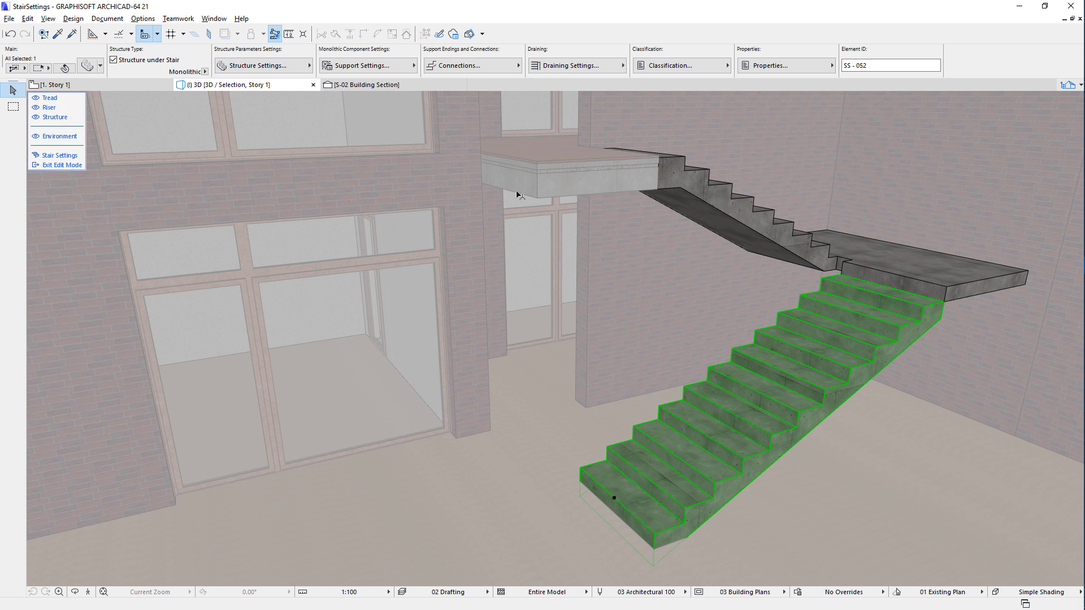
left_click(500, 66)
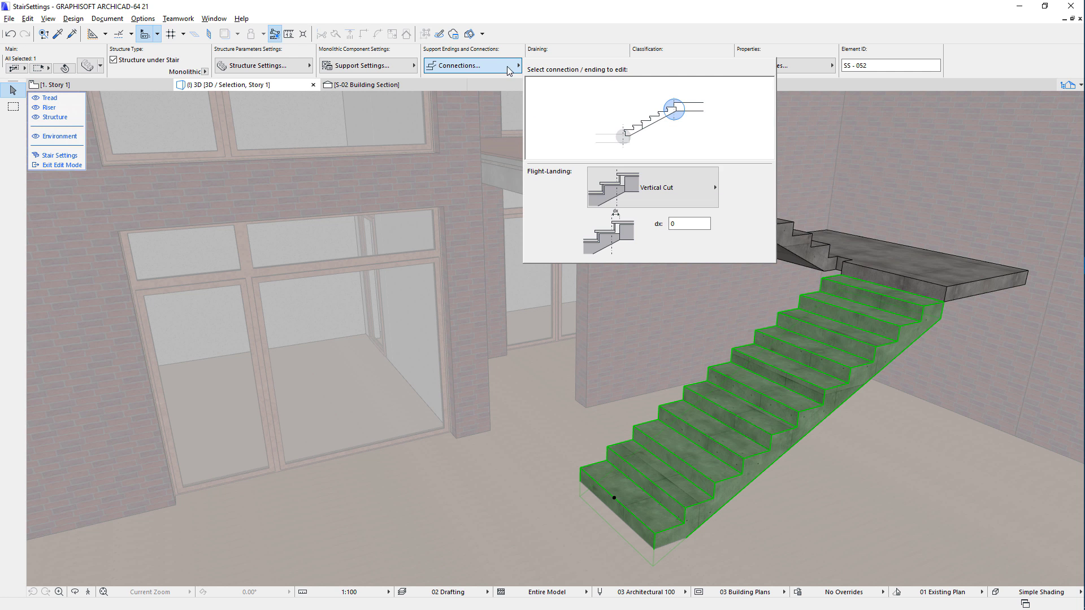
left_click(681, 182)
left_click(812, 307)
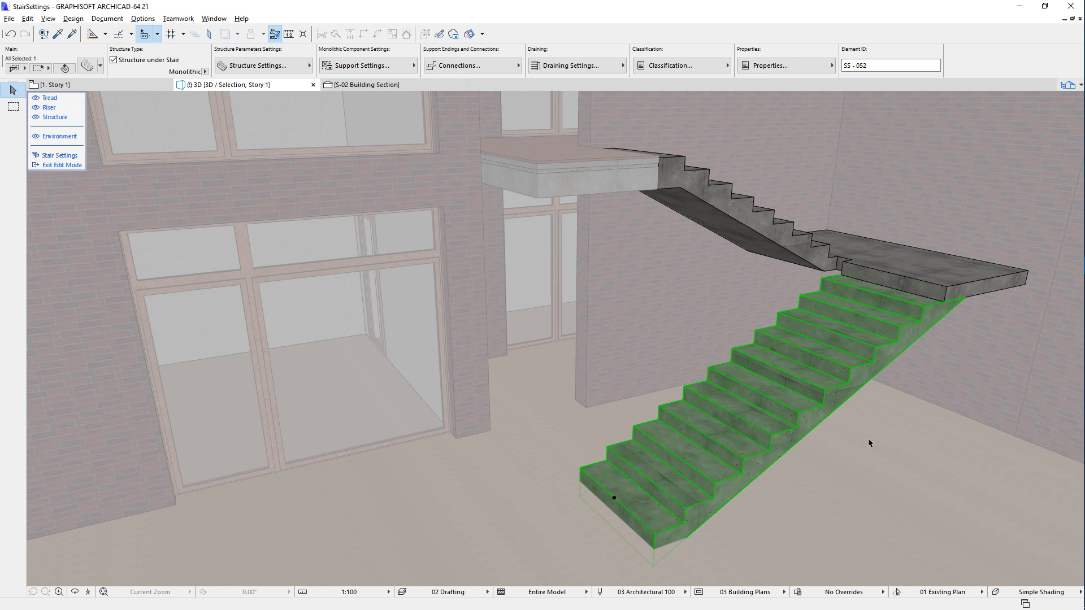
Deselect the lower flight's structure, exit the stair's edit mode and clear the stair selection
left_click(868, 442)
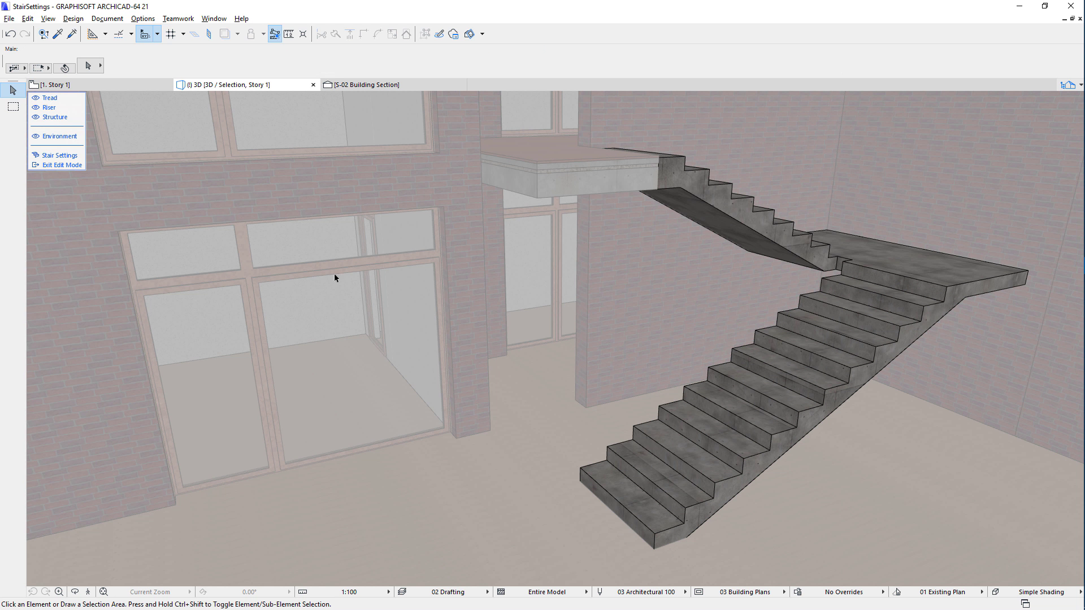
left_click(79, 166)
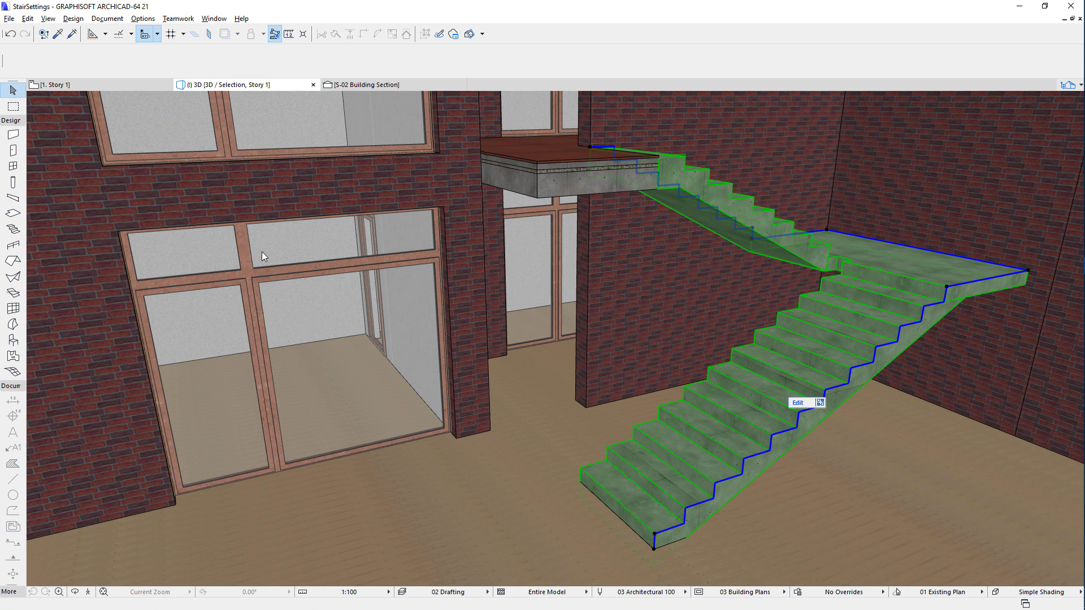
left_click(986, 470)
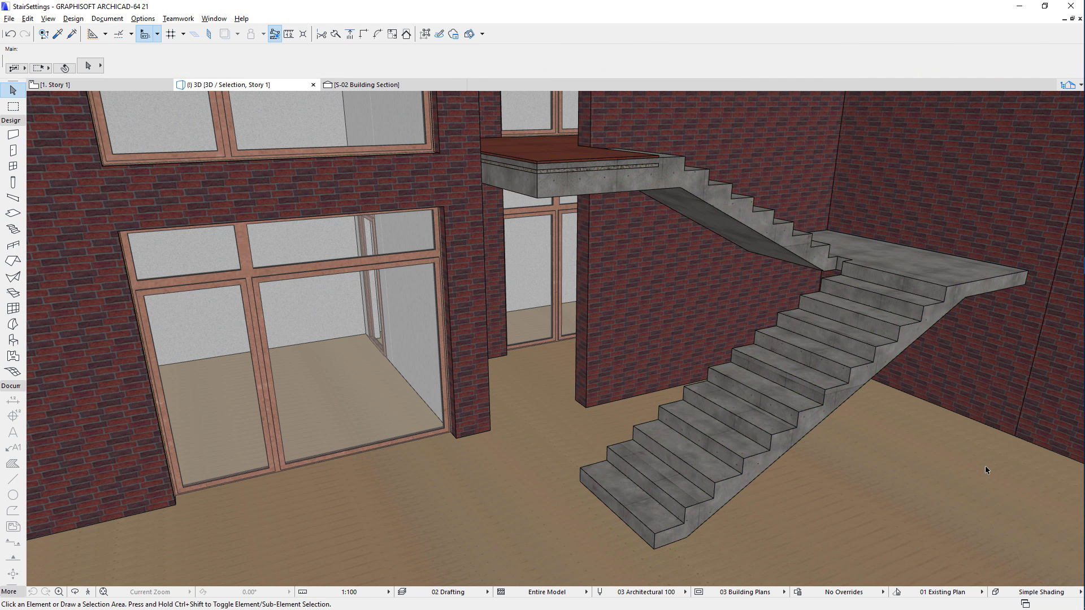